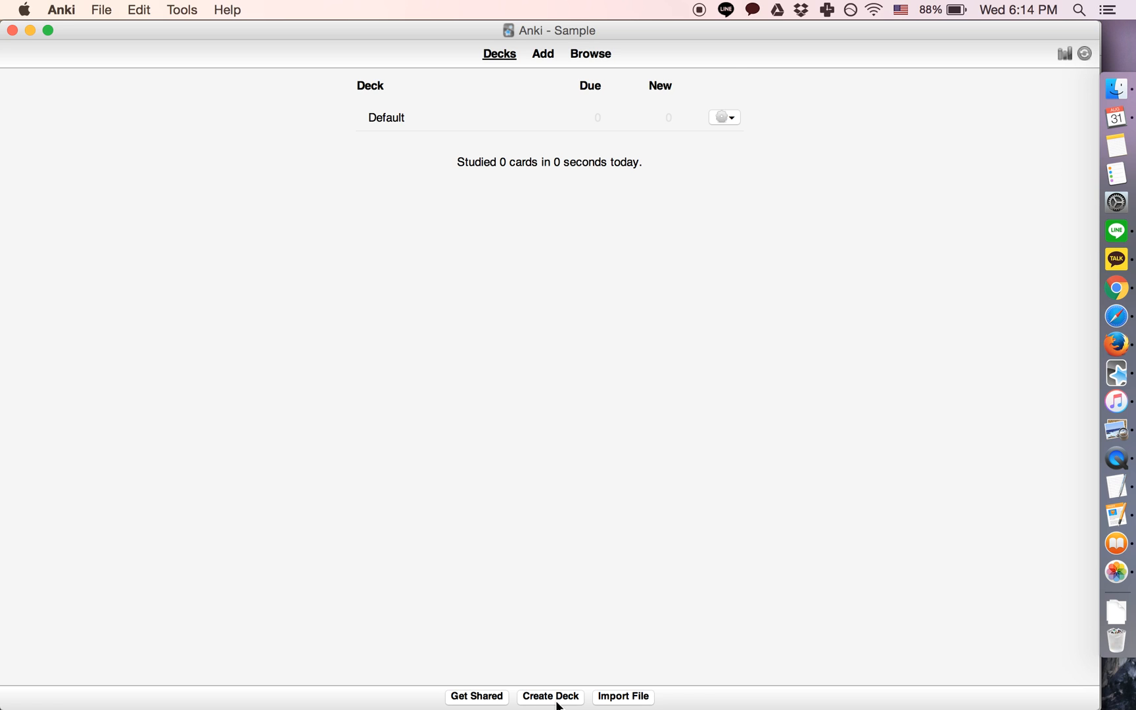
Step: Create a new deck named "Japanese" and open it
{"action": "type", "text": "Japanese"}
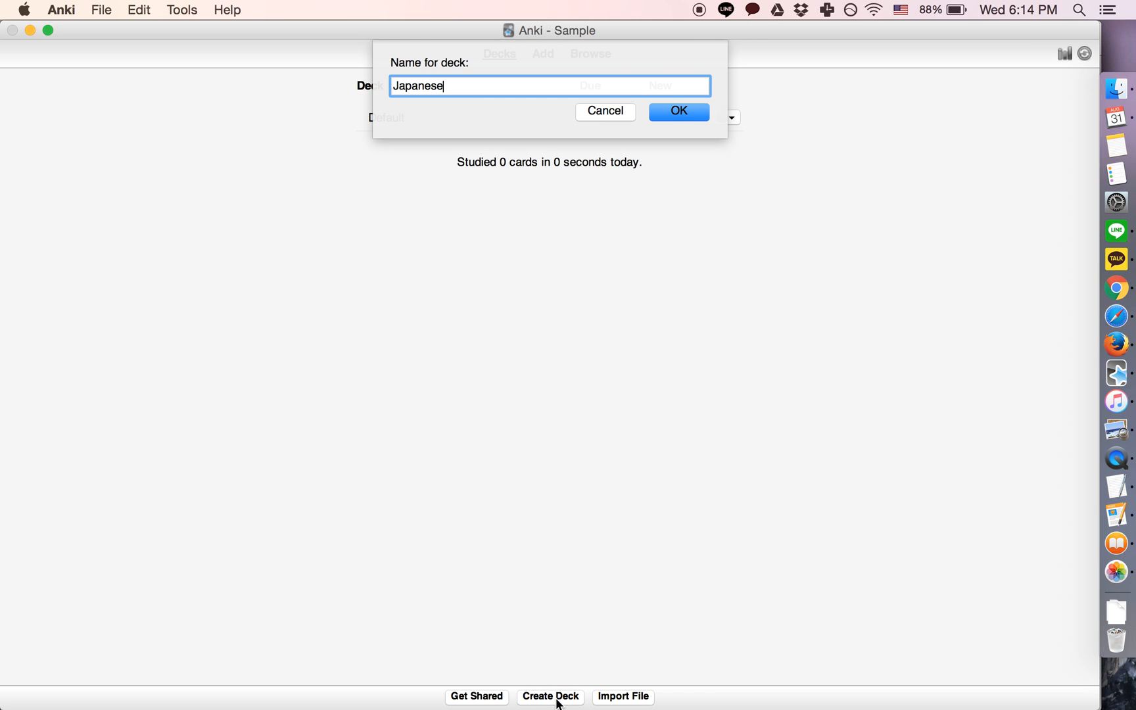
{"action": "key", "text": "Return"}
{"action": "left_click", "coordinate": [394, 123]}
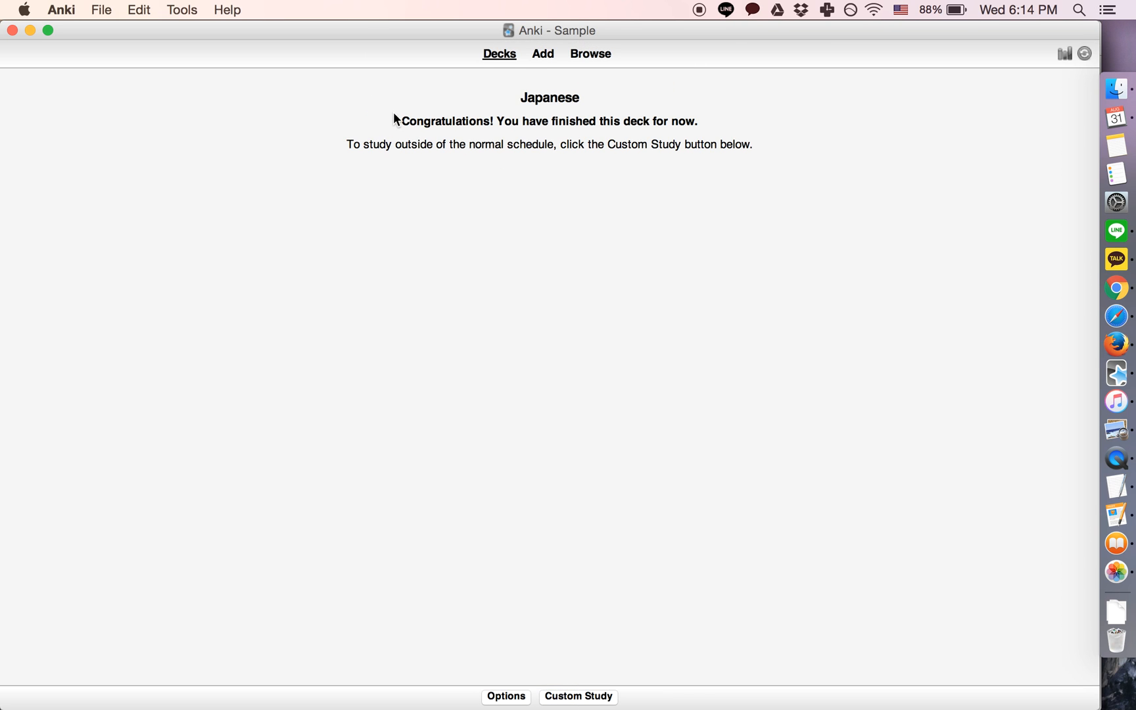
Step: Start adding a note and create a new note type from the Basic template, named "Basic Vocabulary"
{"action": "left_click", "coordinate": [542, 54]}
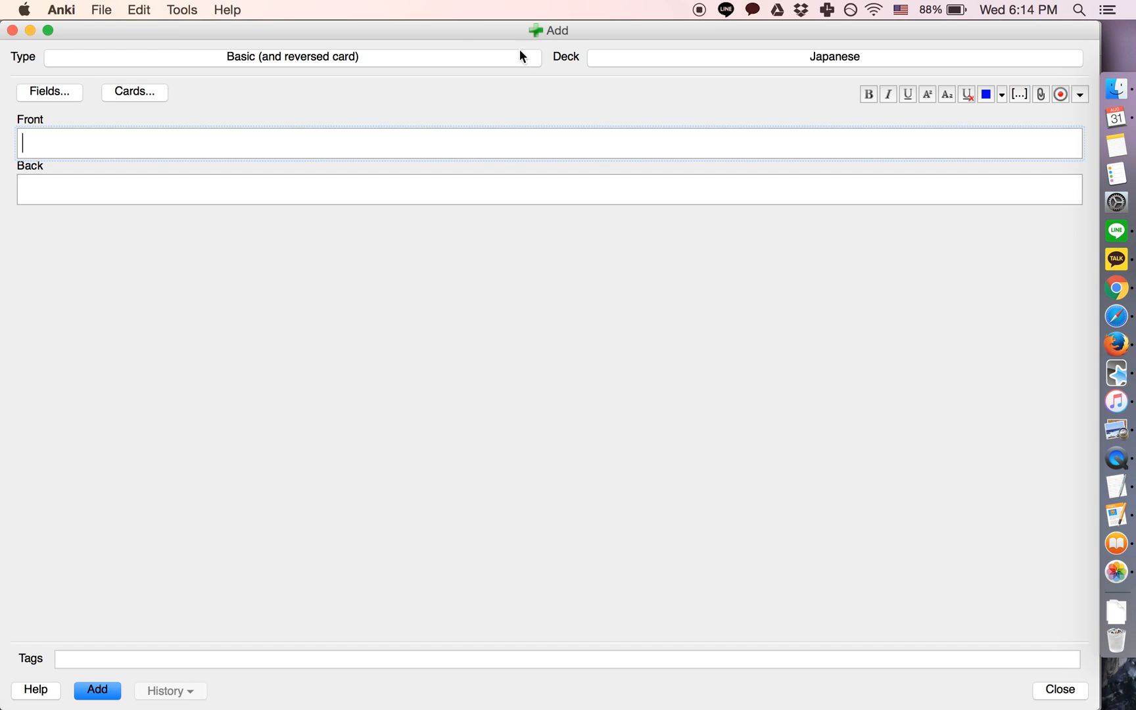
{"action": "left_click", "coordinate": [221, 56]}
{"action": "left_click", "coordinate": [487, 277]}
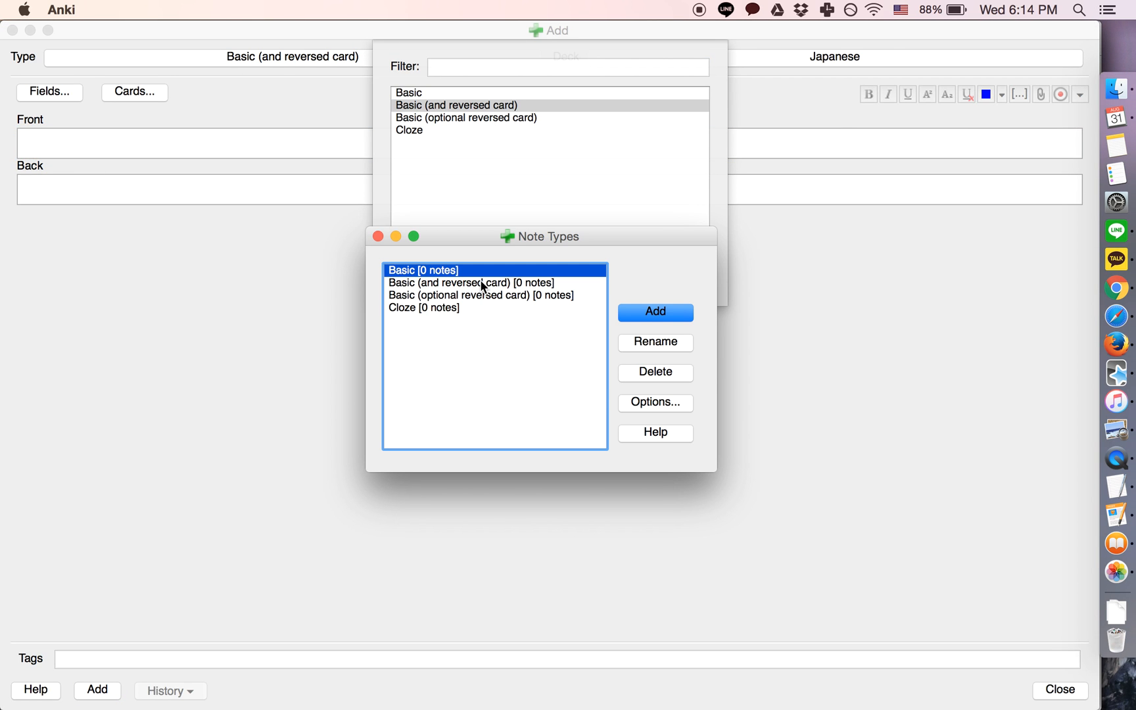
{"action": "left_click", "coordinate": [653, 315]}
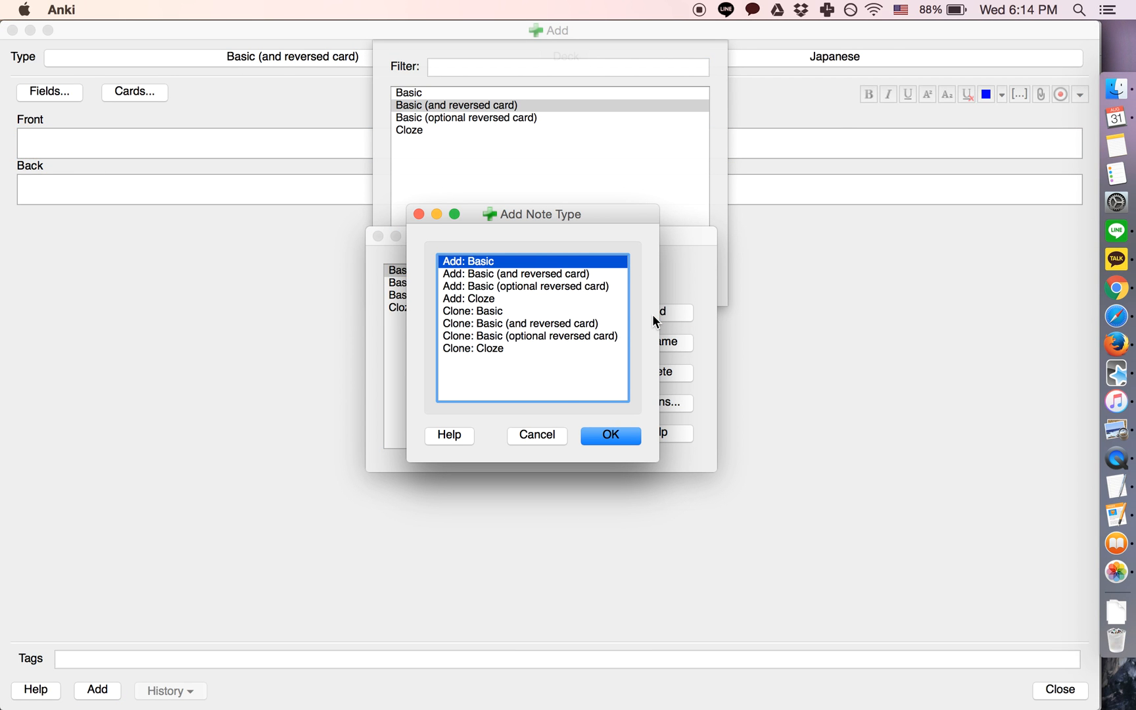
{"action": "left_click", "coordinate": [611, 437]}
{"action": "type", "text": "V"}
{"action": "key", "text": "BackSpace"}
{"action": "type", "text": "Ba"}
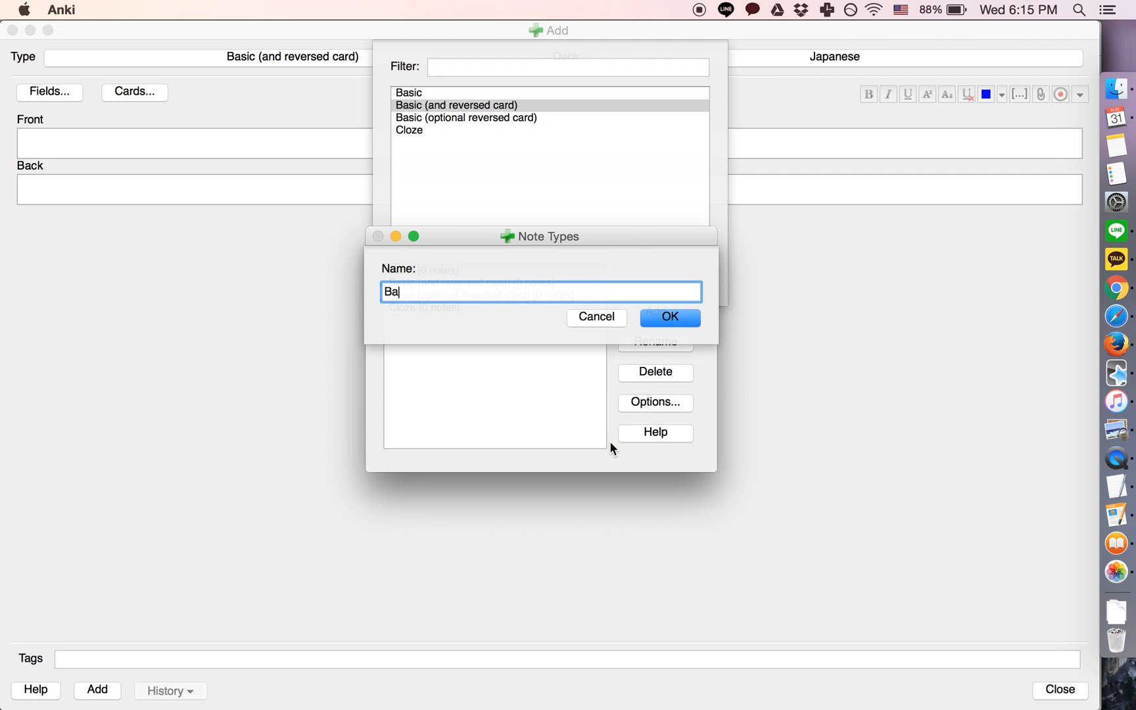
{"action": "type", "text": "sic Vocabulary"}
{"action": "key", "text": "Return"}
{"action": "left_click", "coordinate": [378, 237]}
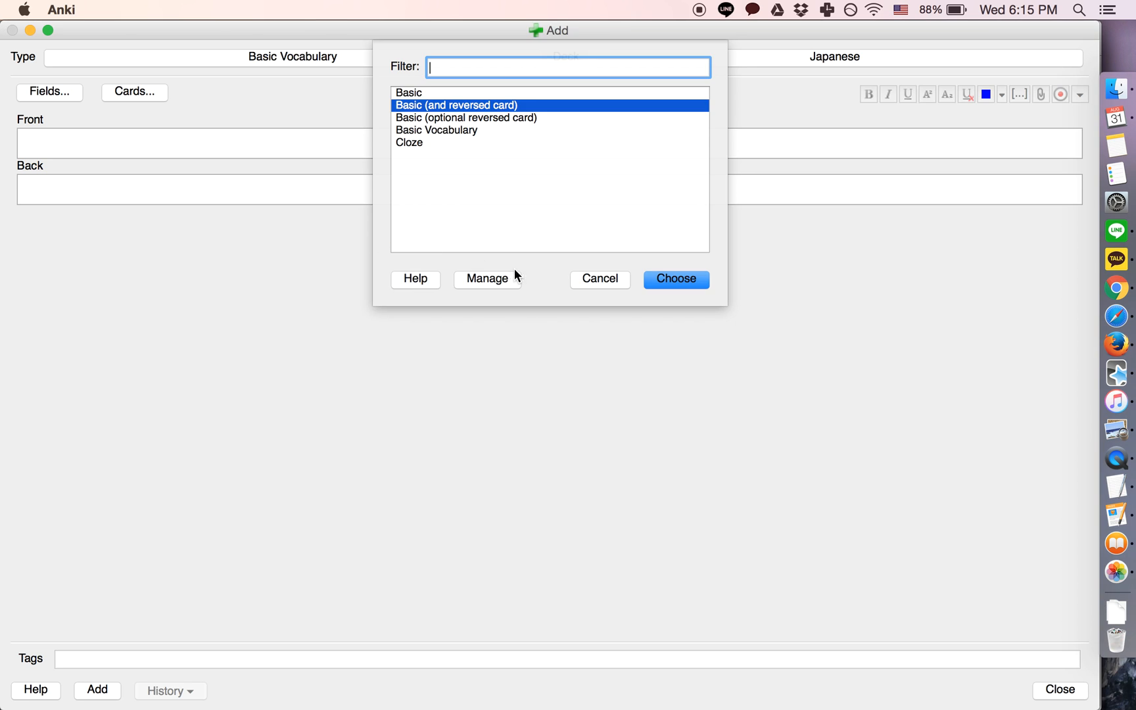
{"action": "left_click", "coordinate": [591, 278]}
Step: Rename the Front field of the Basic Vocabulary note type to "Spelling"
{"action": "left_click", "coordinate": [51, 94]}
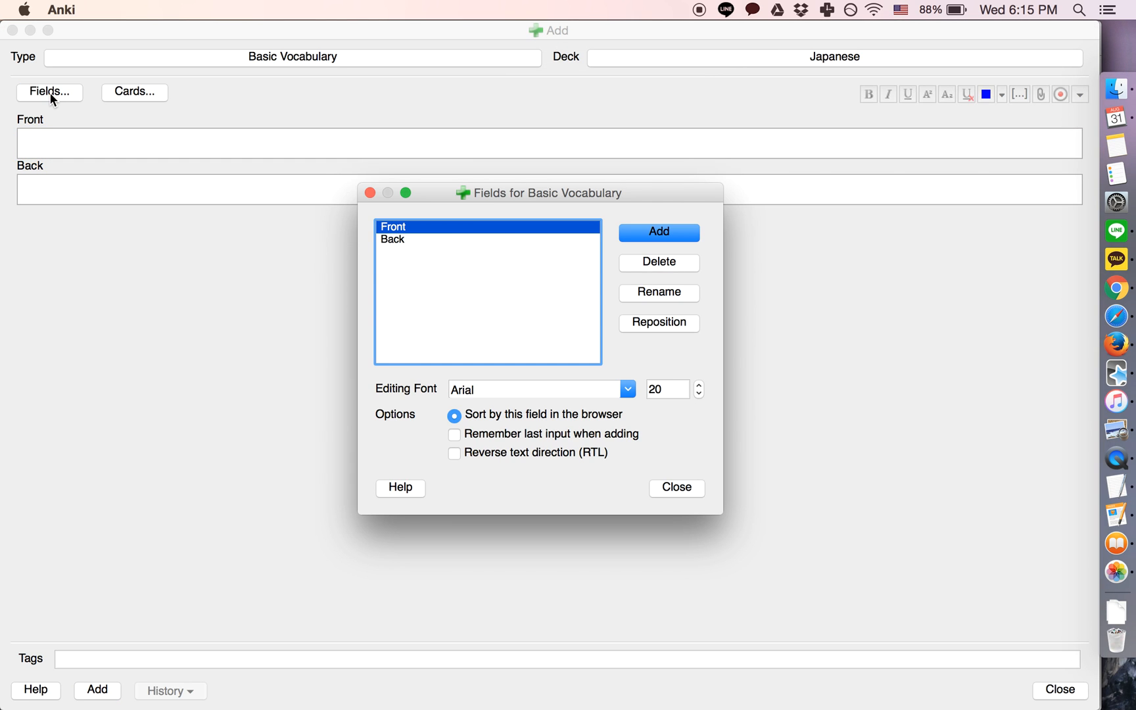
{"action": "left_click", "coordinate": [660, 293]}
{"action": "type", "text": "Spelling"}
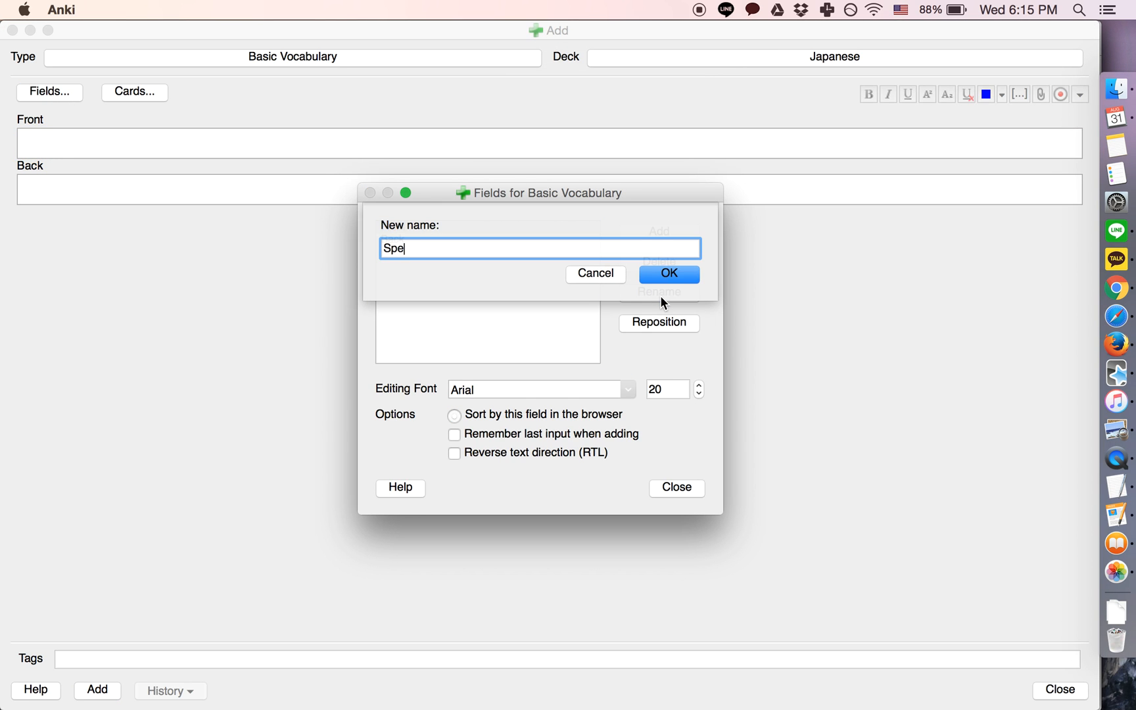
{"action": "key", "text": "Return"}
Step: Rename the Back field of the note type to "Pronunciation"
{"action": "left_click", "coordinate": [534, 240]}
{"action": "left_click", "coordinate": [642, 289]}
{"action": "type", "text": "PRo"}
{"action": "key", "text": "BackSpace"}
{"action": "key", "text": "BackSpace"}
{"action": "type", "text": "ronunci"}
{"action": "key", "text": "BackSpace"}
{"action": "key", "text": "BackSpace"}
{"action": "key", "text": "BackSpace"}
{"action": "key", "text": "BackSpace"}
{"action": "key", "text": "BackSpace"}
{"action": "type", "text": "nunciation"}
{"action": "key", "text": "Return"}
Step: Add a third field named "Image" to the note type and close the field settings
{"action": "left_click", "coordinate": [641, 236]}
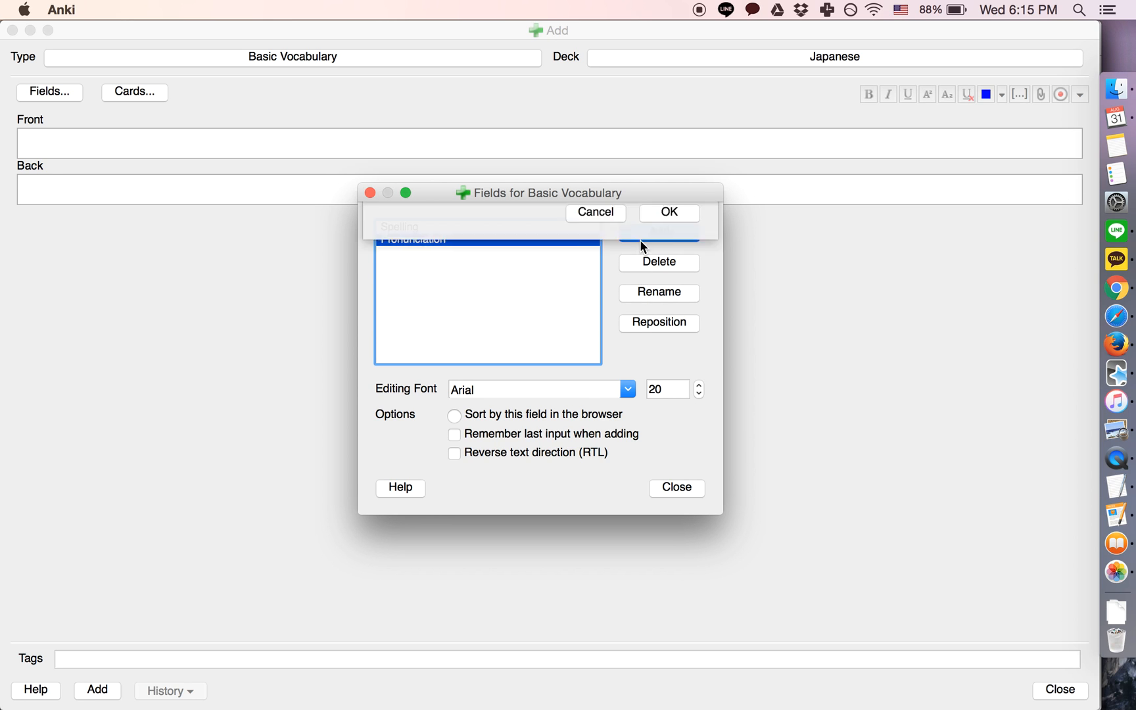
{"action": "type", "text": "Image"}
{"action": "key", "text": "Return"}
{"action": "left_click", "coordinate": [677, 487]}
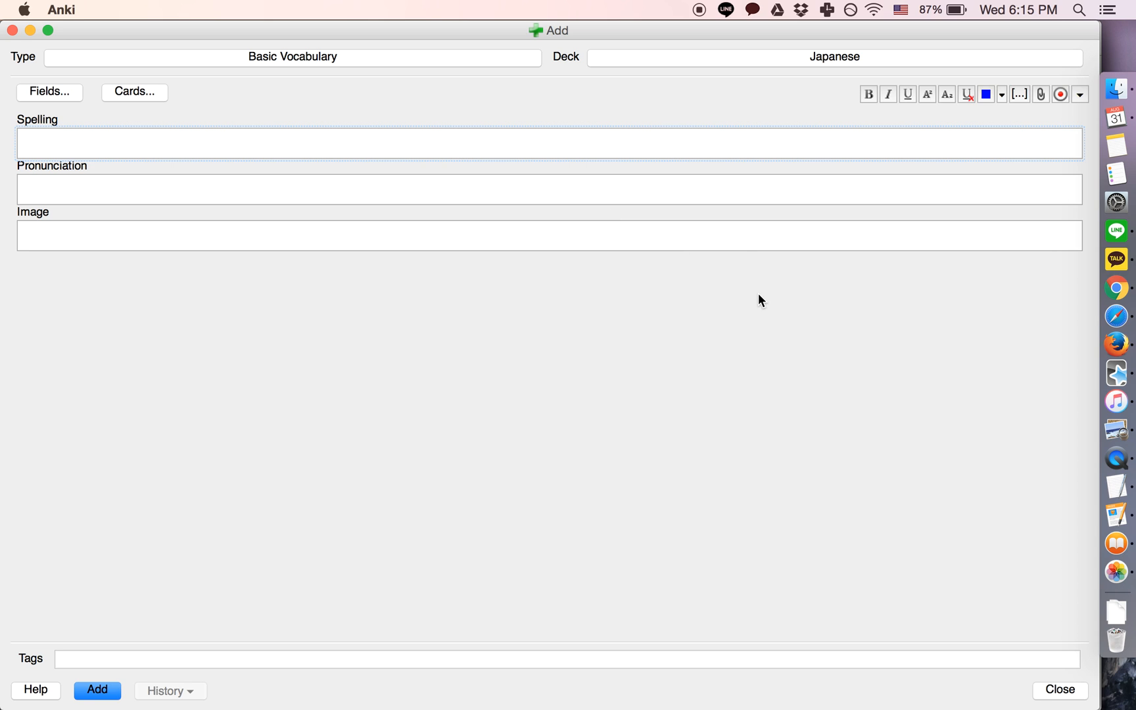
Step: Switch to Firefox, translate "dog" from English to Japanese in Google Translate and look up the translated word's entry
{"action": "left_click", "coordinate": [1118, 343]}
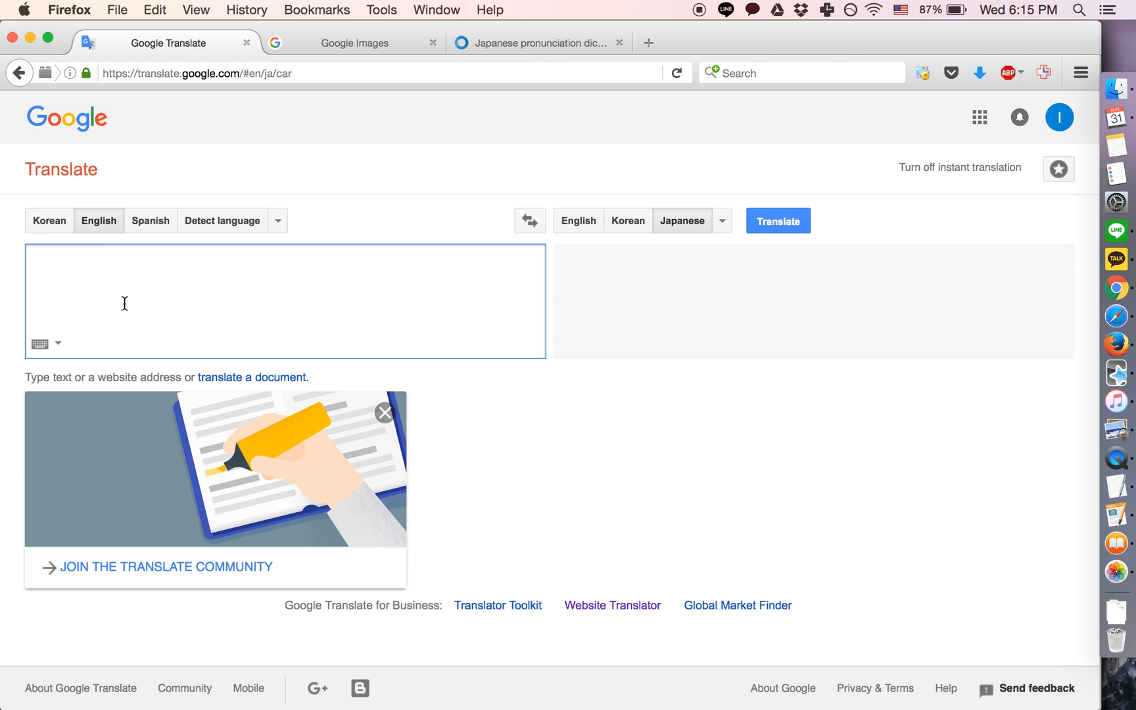
{"action": "type", "text": "dog"}
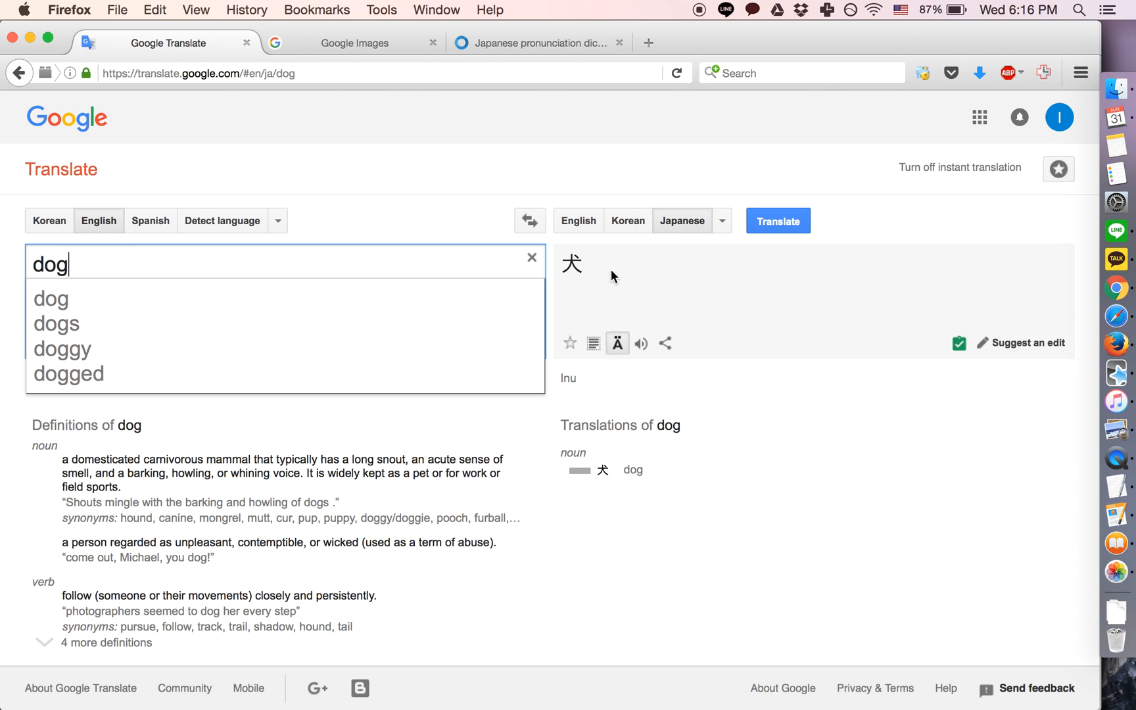
{"action": "left_click", "coordinate": [588, 266]}
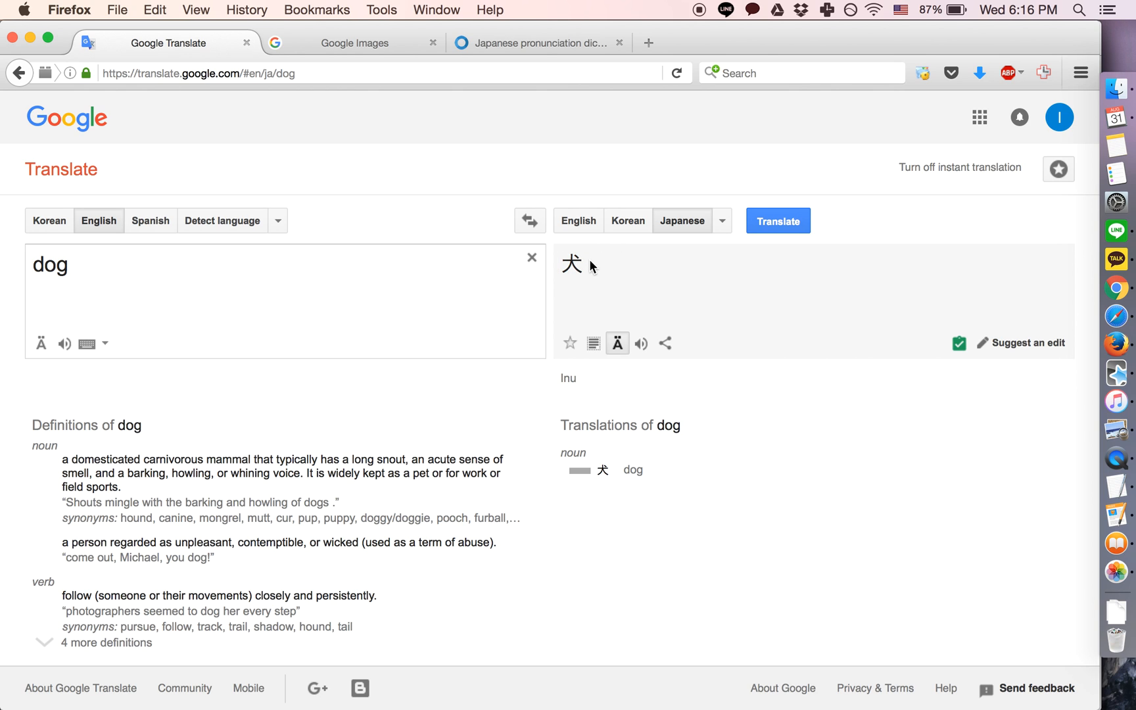
{"action": "double_click", "coordinate": [581, 266]}
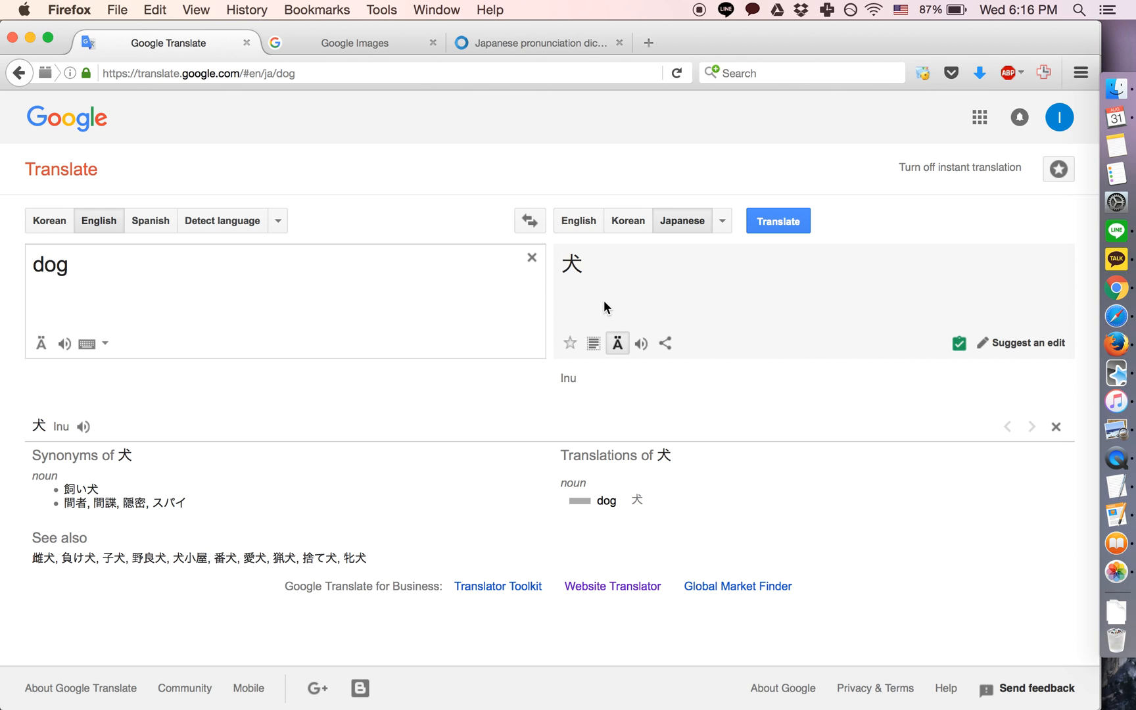
Step: Copy the Japanese translation 犬 and search Google Images for it
{"action": "double_click", "coordinate": [570, 263]}
{"action": "key", "text": "super+c"}
{"action": "left_click", "coordinate": [326, 39]}
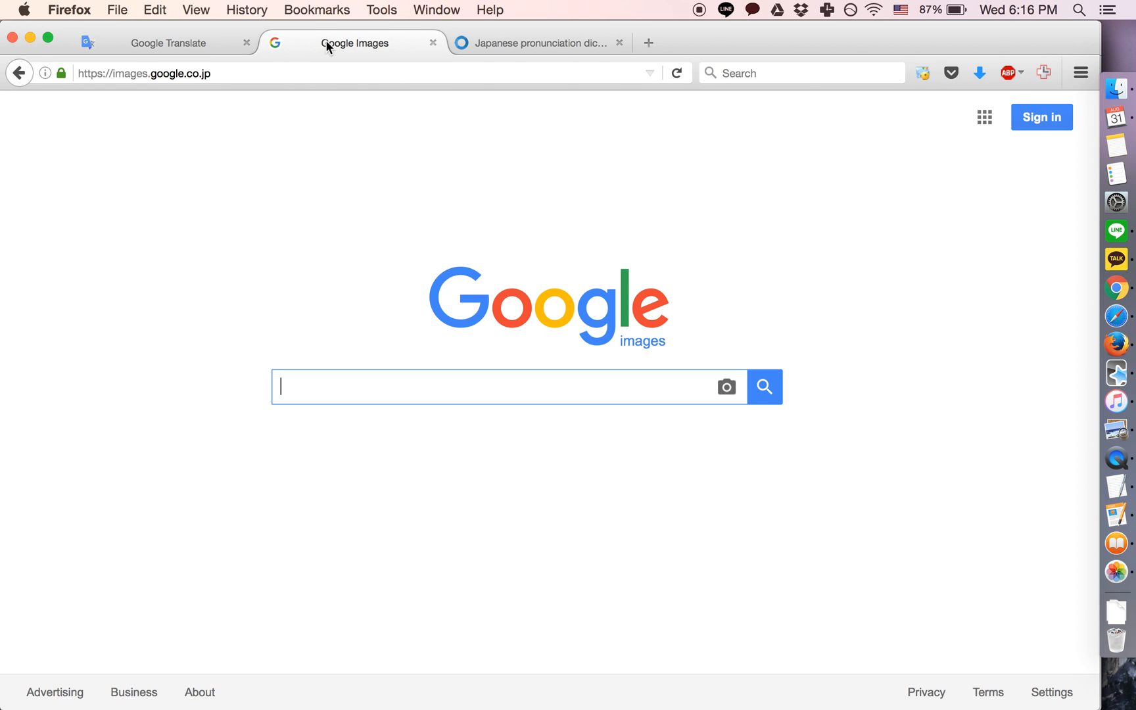
{"action": "key", "text": "super+v"}
{"action": "key", "text": "Return"}
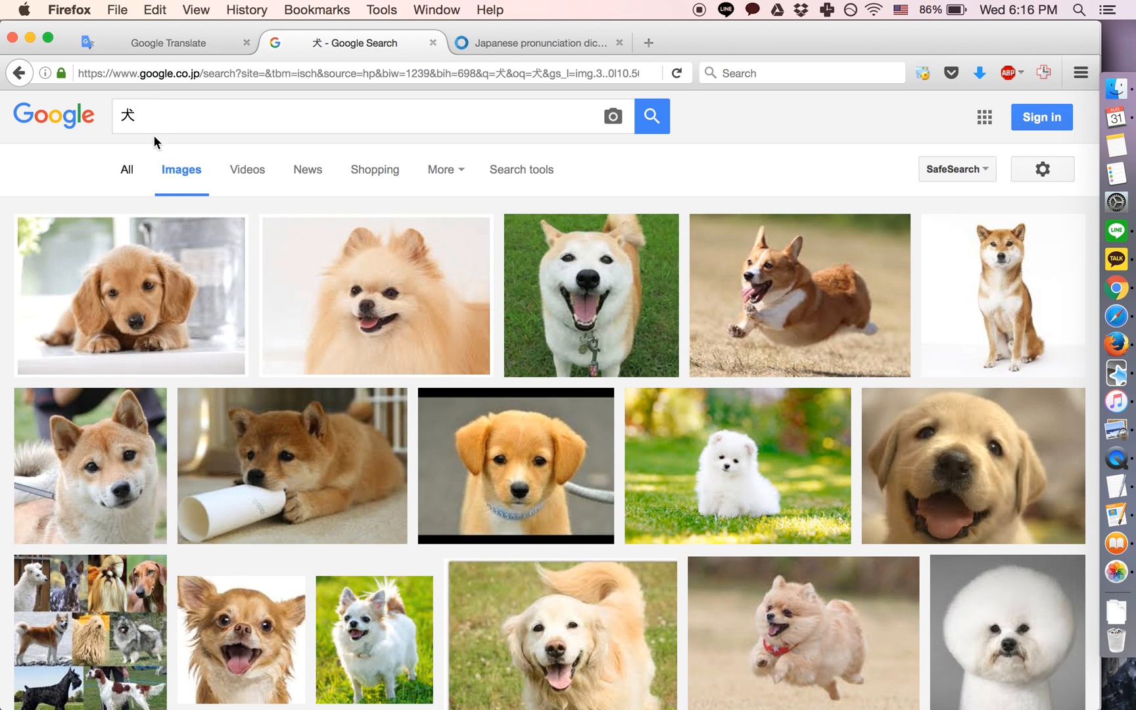
{"action": "left_click", "coordinate": [183, 41]}
{"action": "left_click", "coordinate": [69, 269]}
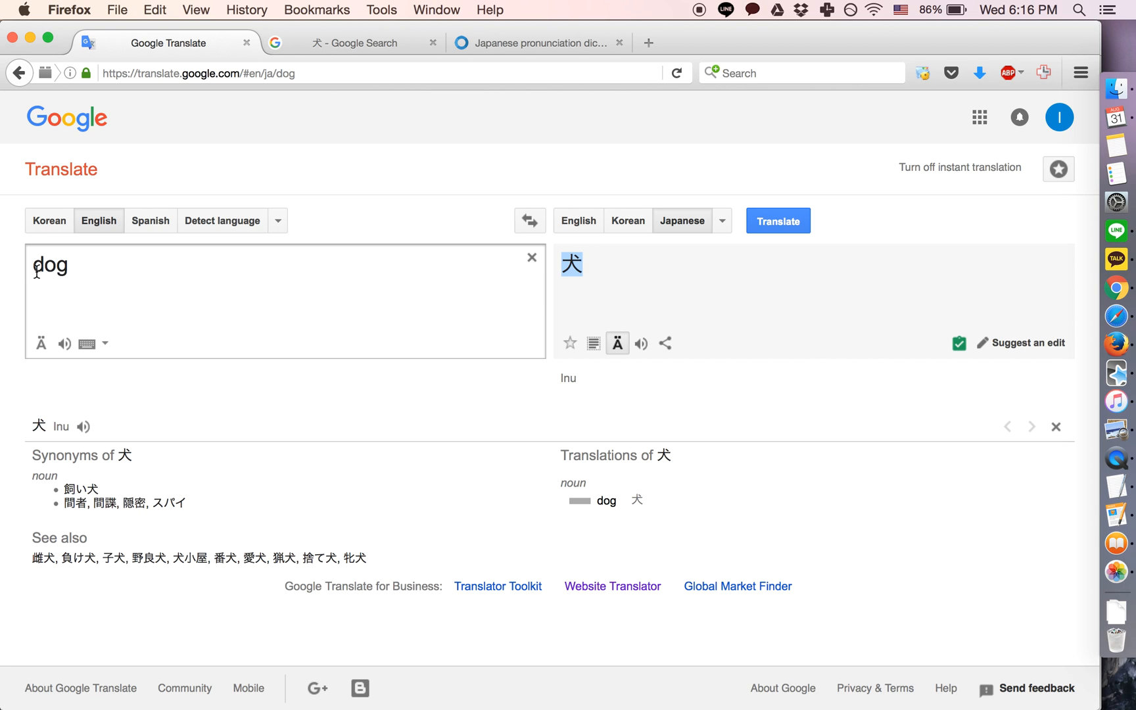
{"action": "left_click", "coordinate": [601, 267]}
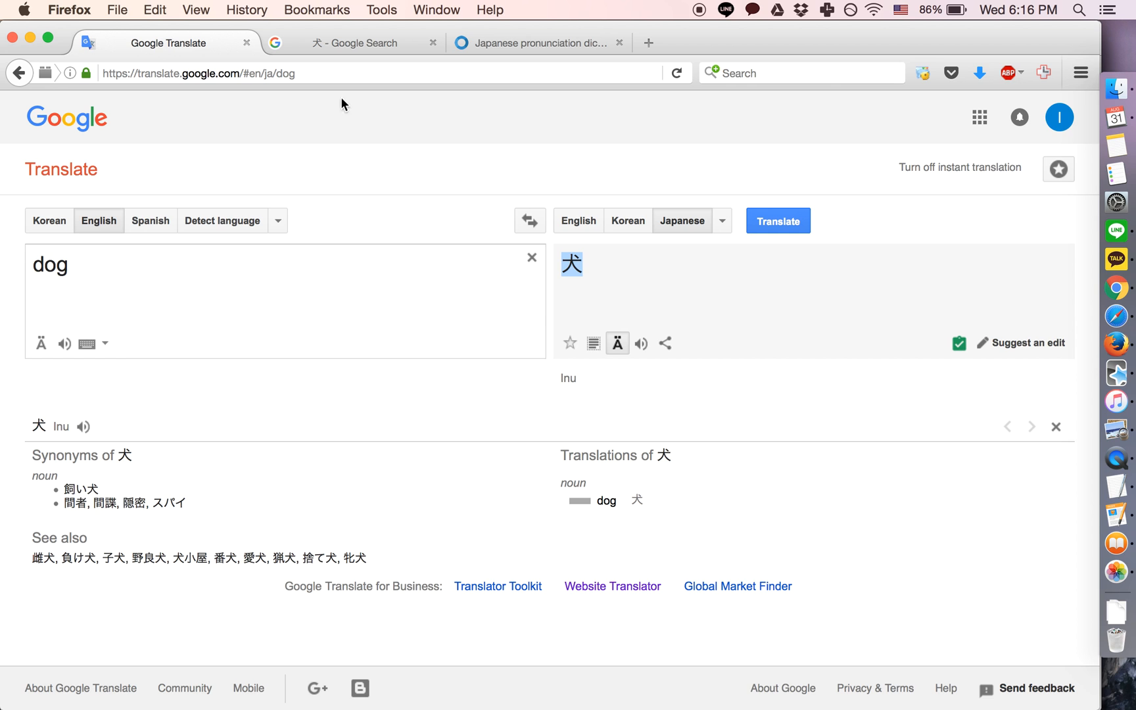
{"action": "left_click", "coordinate": [327, 44]}
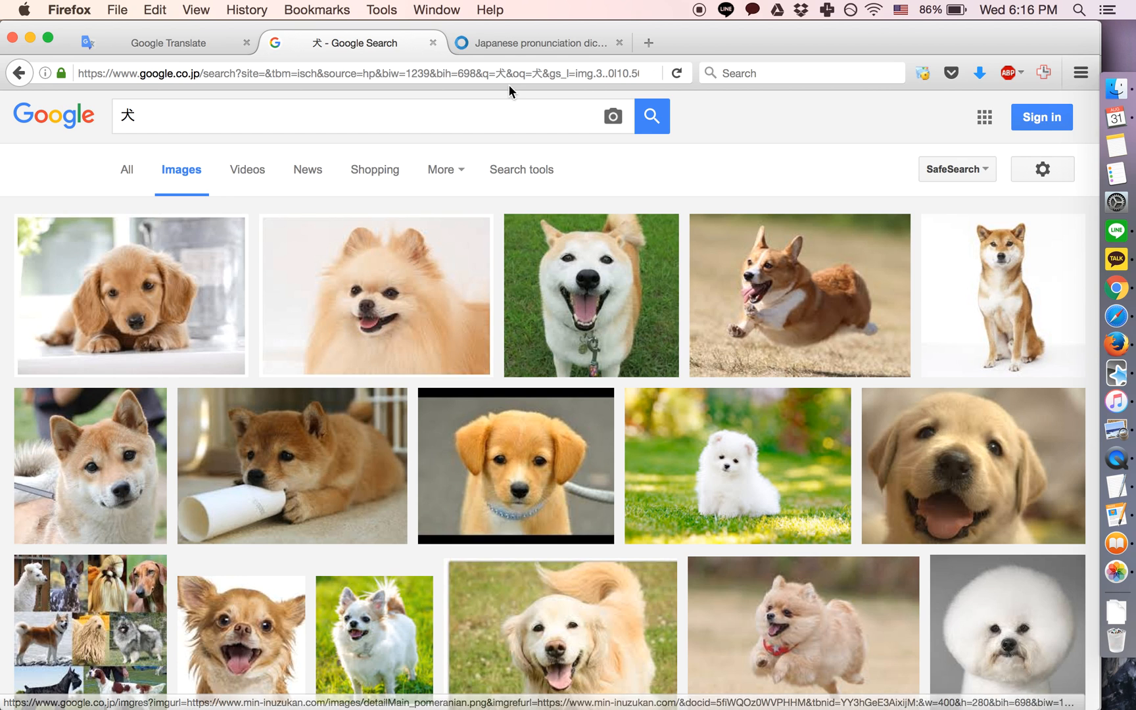
Step: Search Forvo for the copied word 犬 and open its Japanese pronunciations page
{"action": "left_click", "coordinate": [507, 46]}
{"action": "left_click", "coordinate": [780, 228]}
{"action": "key", "text": "super+v"}
{"action": "key", "text": "Return"}
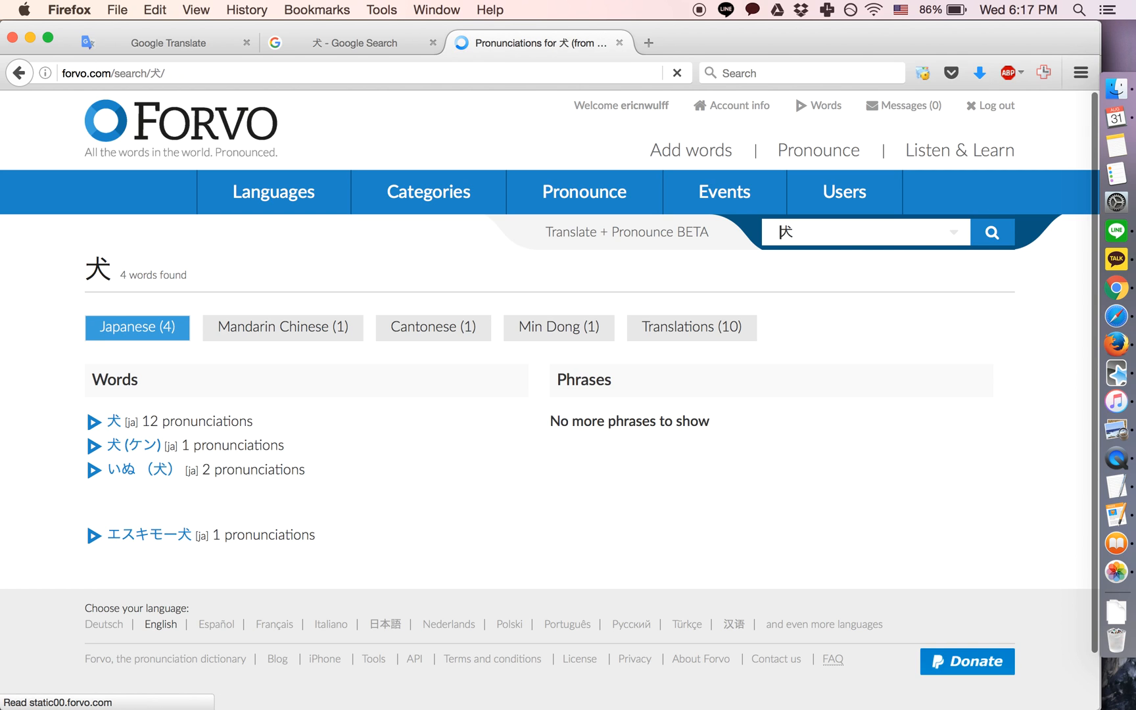
{"action": "left_click", "coordinate": [114, 421]}
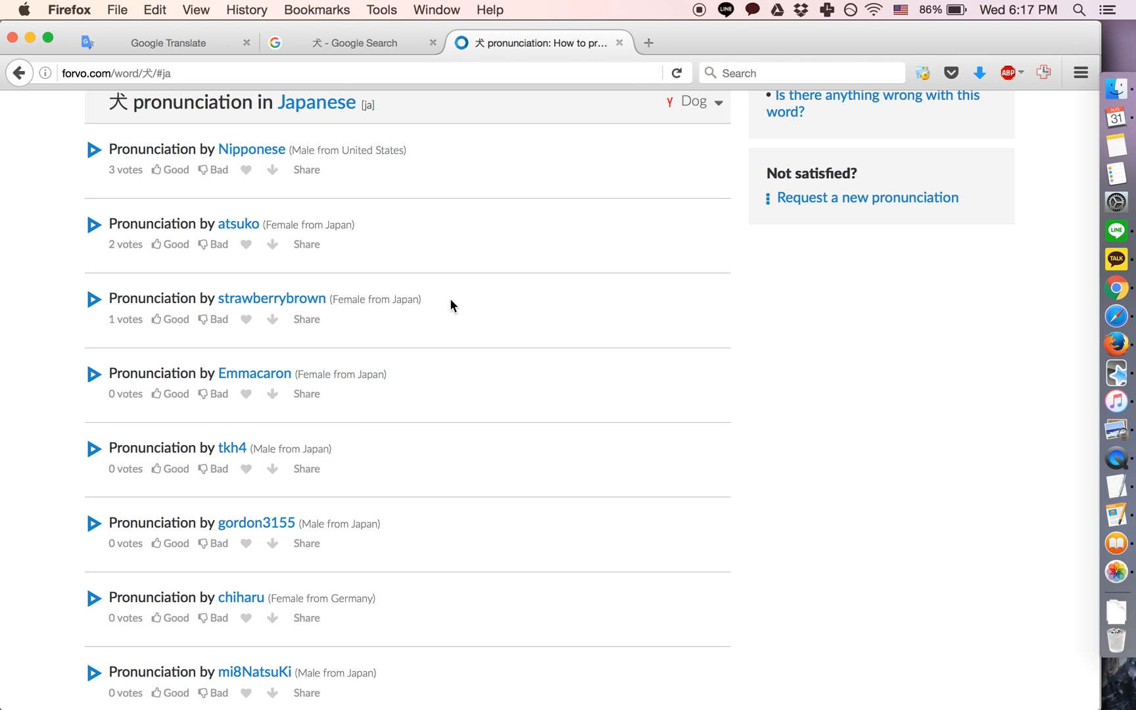
Step: Examine the Japanese recordings of 犬 on Forvo and review the open translation and image results
{"action": "scroll", "coordinate": [451, 301], "scroll_direction": "down", "scroll_amount": 10}
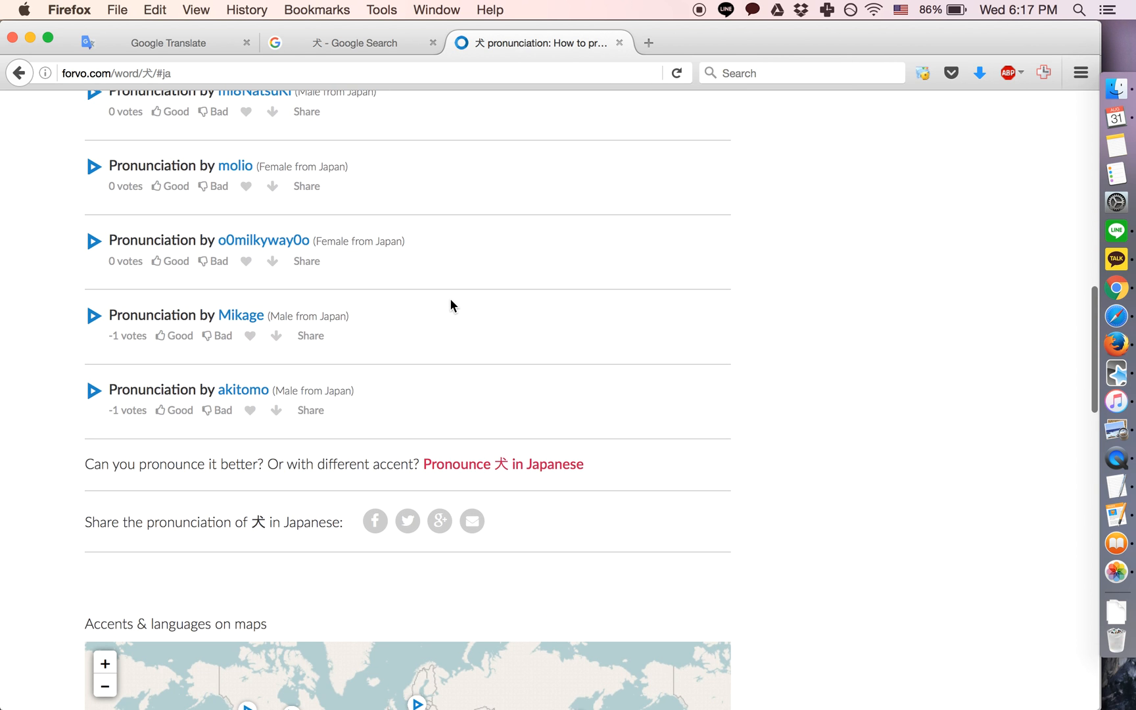
{"action": "scroll", "coordinate": [451, 300], "scroll_direction": "up", "scroll_amount": 8}
{"action": "scroll", "coordinate": [451, 305], "scroll_direction": "up", "scroll_amount": 5}
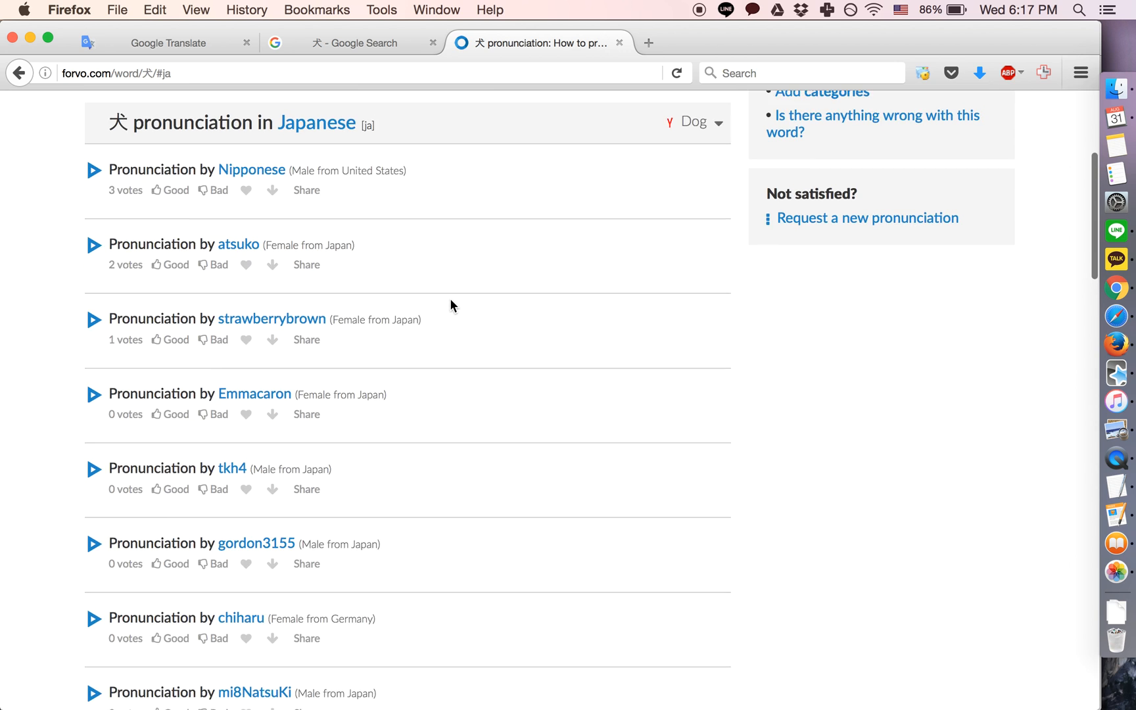
{"action": "scroll", "coordinate": [452, 304], "scroll_direction": "down", "scroll_amount": 4}
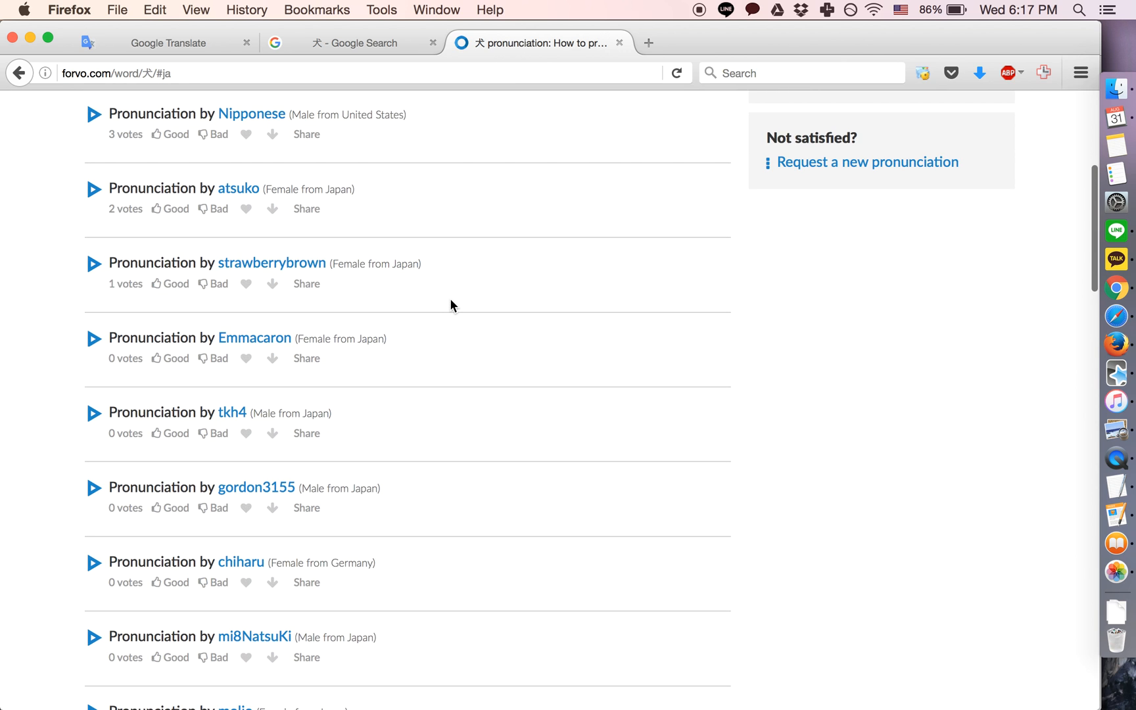
{"action": "left_click", "coordinate": [201, 44]}
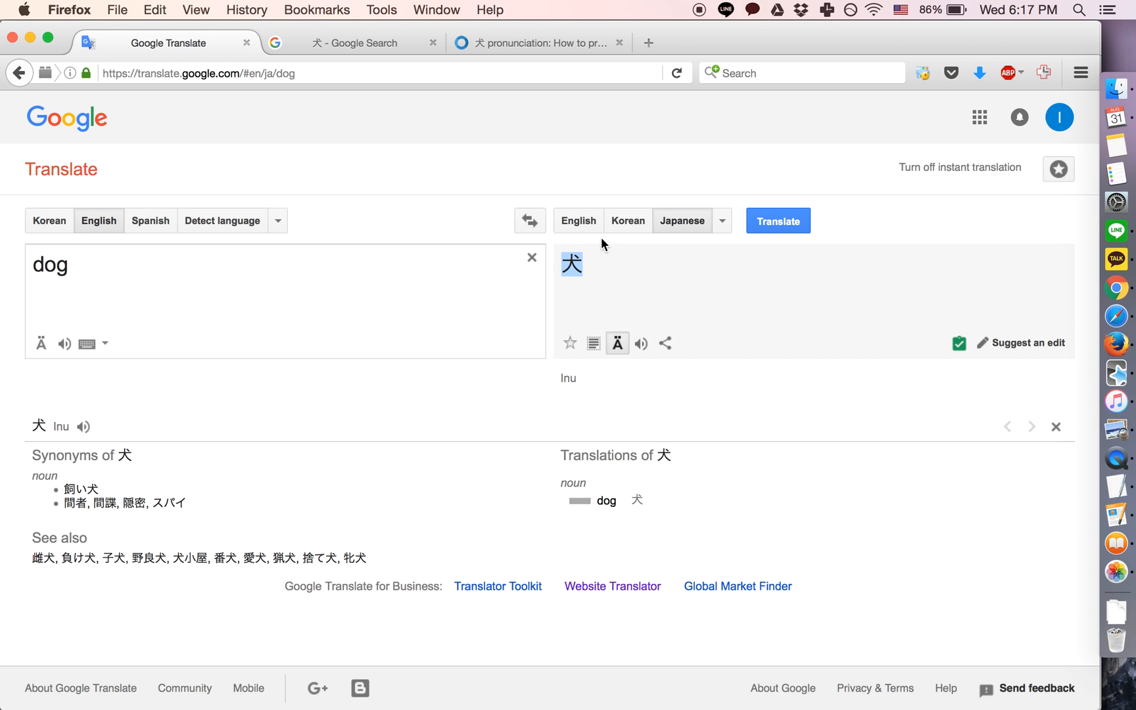
{"action": "left_click", "coordinate": [388, 39]}
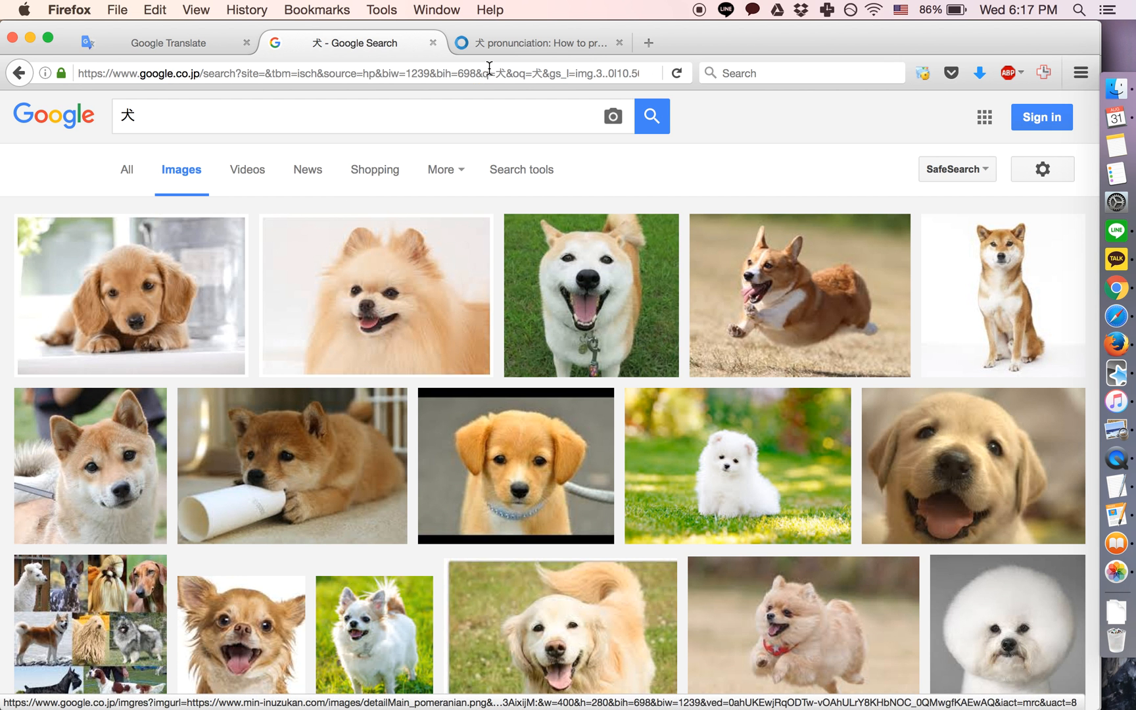
{"action": "left_click", "coordinate": [513, 49]}
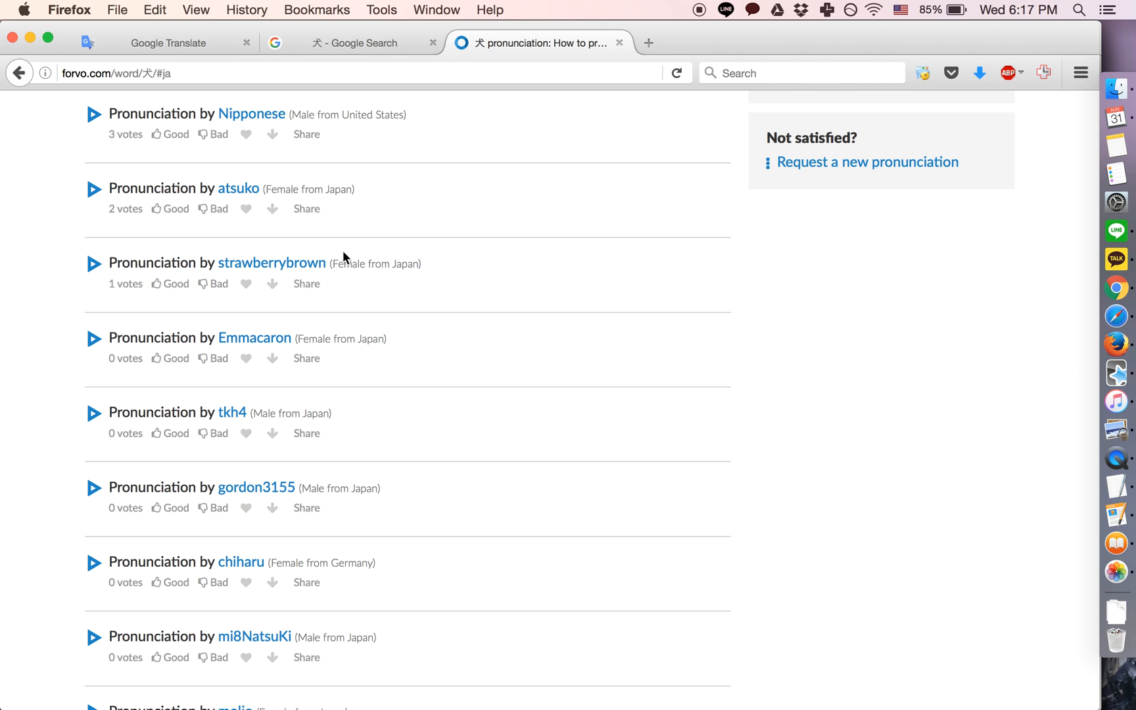
{"action": "scroll", "coordinate": [394, 225], "scroll_direction": "up", "scroll_amount": 3}
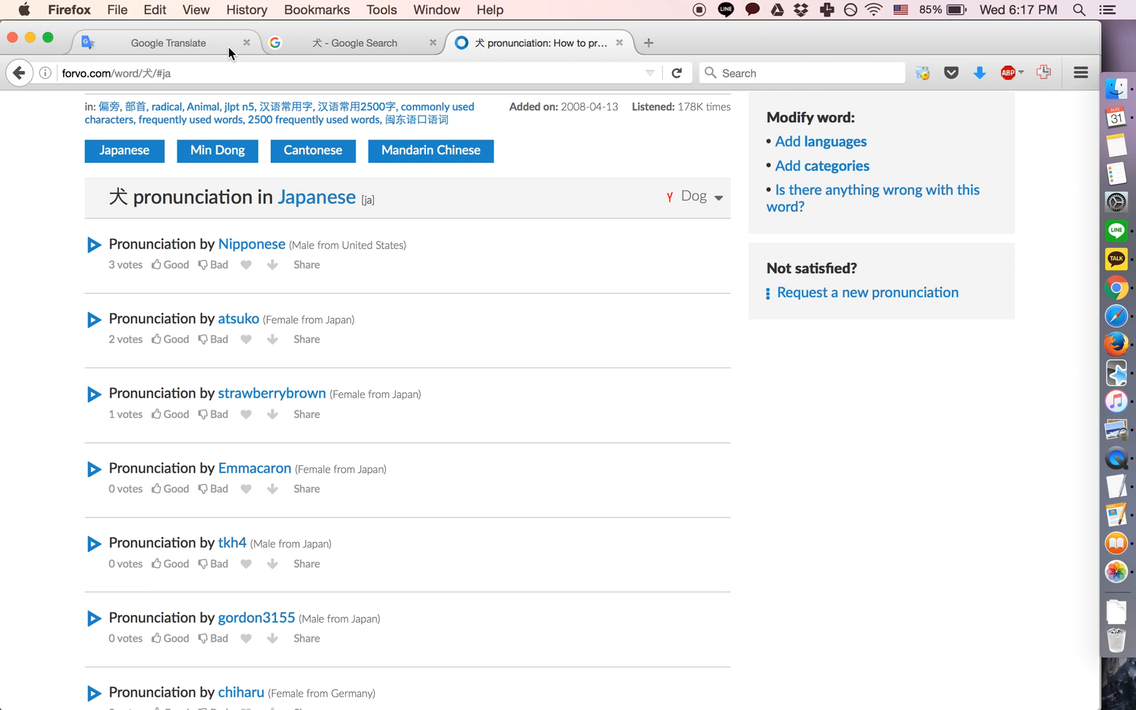
{"action": "left_click", "coordinate": [203, 42]}
{"action": "left_click", "coordinate": [520, 42]}
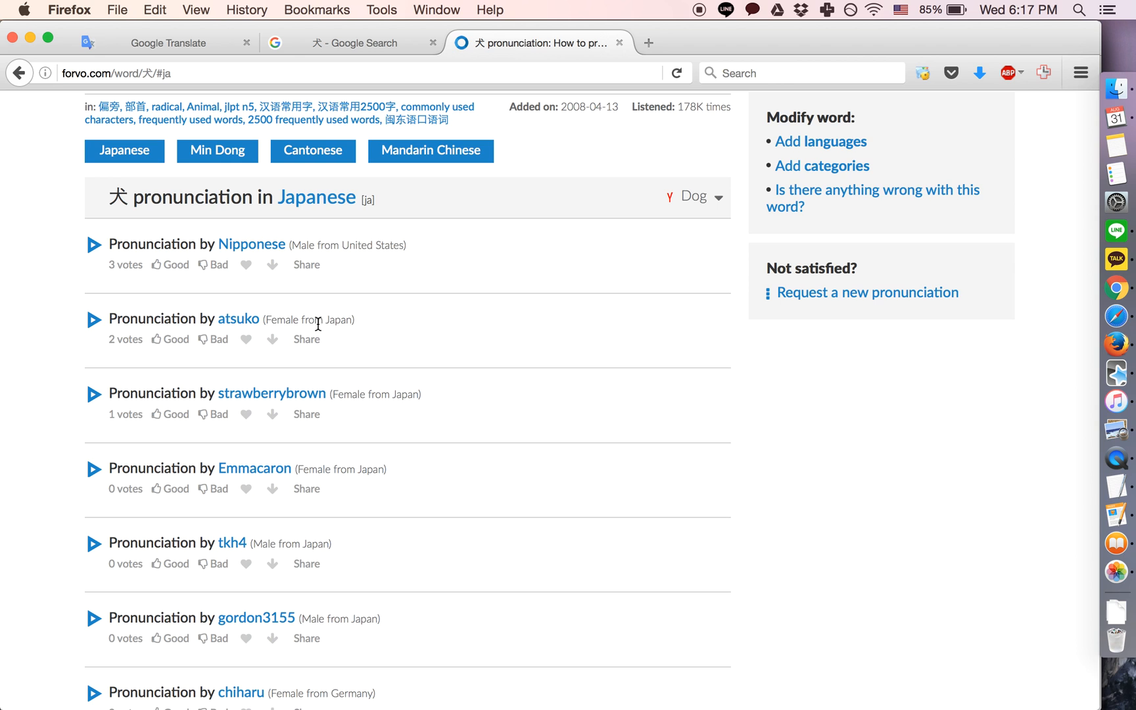
{"action": "left_click", "coordinate": [323, 46]}
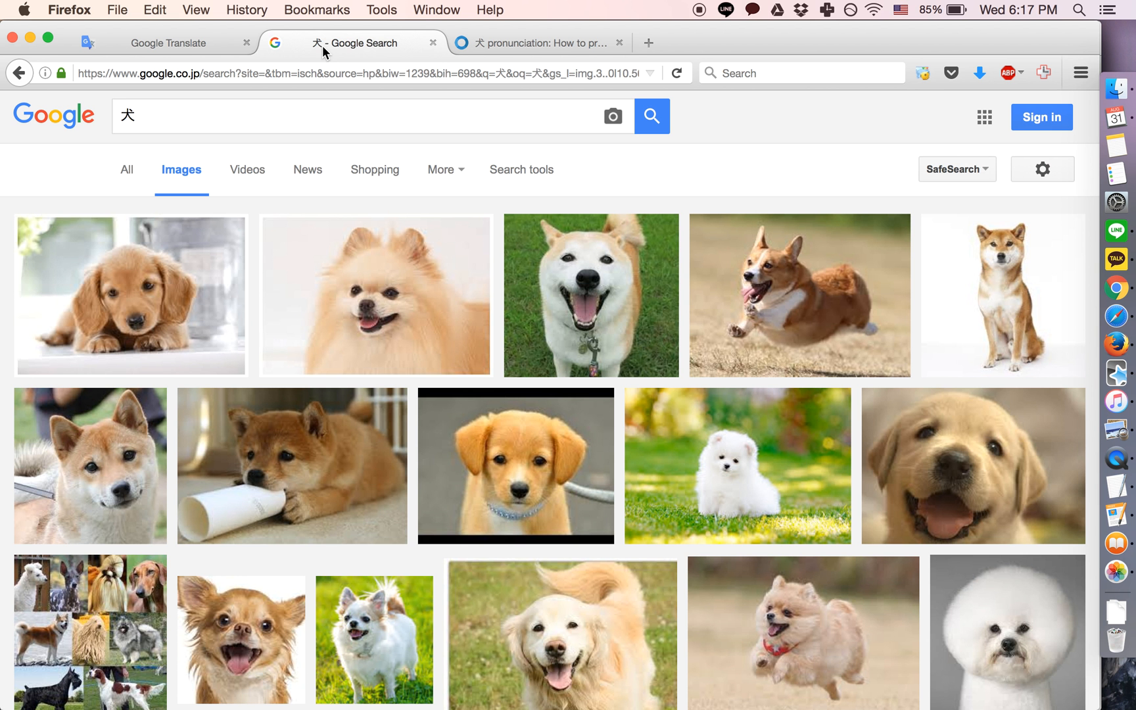
Step: Switch back to Anki and paste 犬 into the new note's Spelling field, then go to the Pronunciation field
{"action": "left_click", "coordinate": [180, 42]}
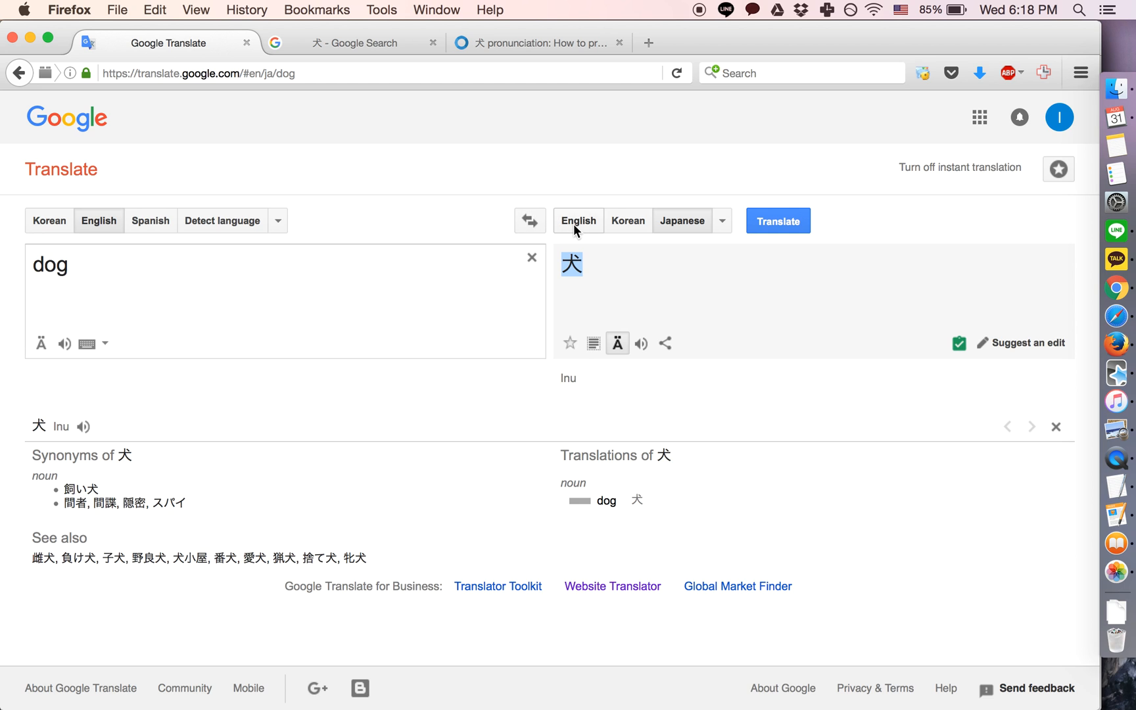
{"action": "key", "text": "super+Tab"}
{"action": "key", "text": "super+v"}
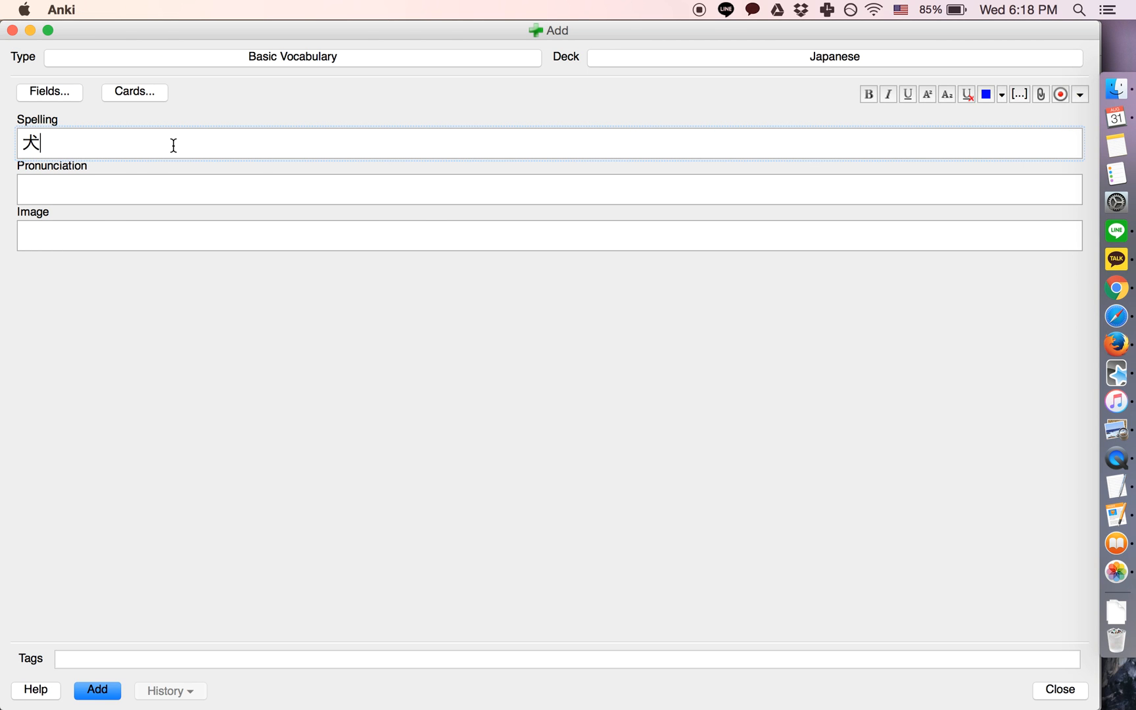
{"action": "left_click", "coordinate": [138, 182]}
Step: Switch to Firefox and examine the Google Images results for 犬
{"action": "key", "text": "super+Tab"}
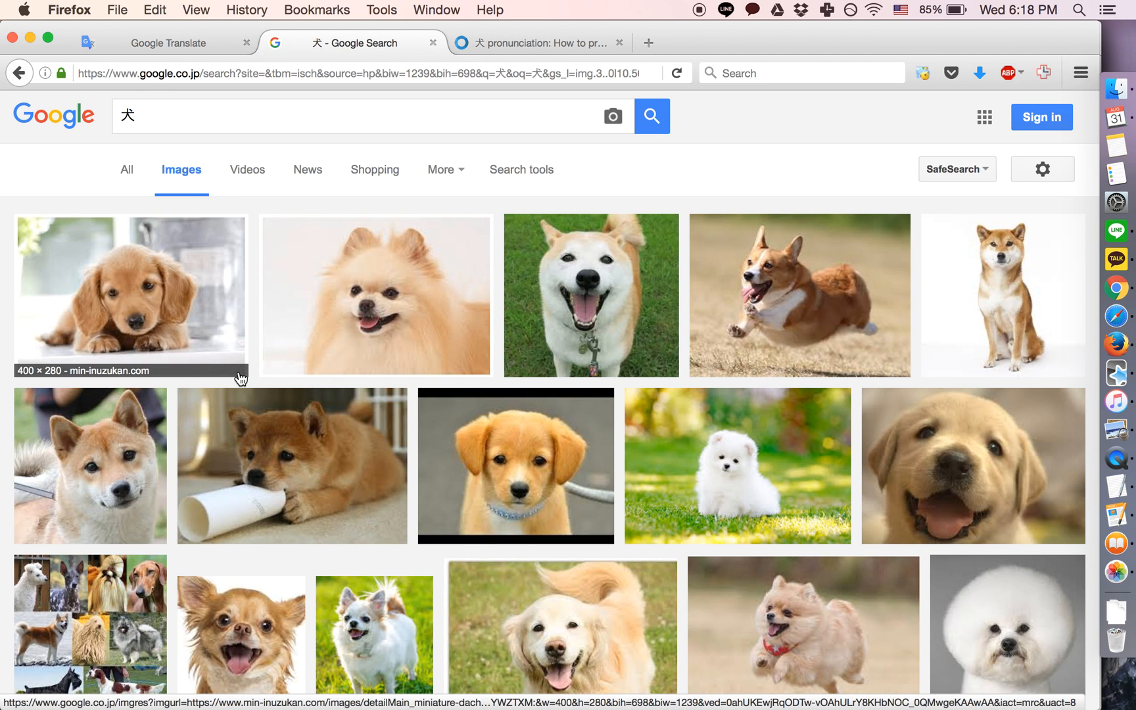
{"action": "scroll", "coordinate": [170, 332], "scroll_direction": "down", "scroll_amount": 5}
{"action": "scroll", "coordinate": [169, 332], "scroll_direction": "up", "scroll_amount": 3}
{"action": "scroll", "coordinate": [169, 329], "scroll_direction": "up", "scroll_amount": 4}
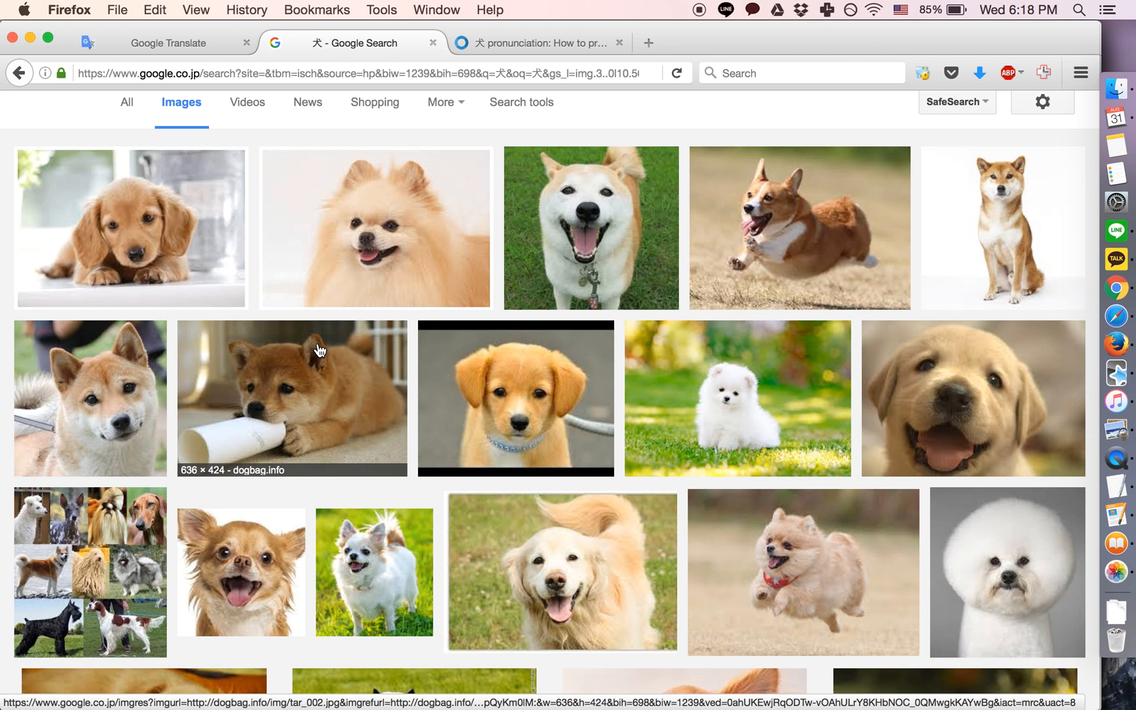
{"action": "scroll", "coordinate": [306, 363], "scroll_direction": "down", "scroll_amount": 6}
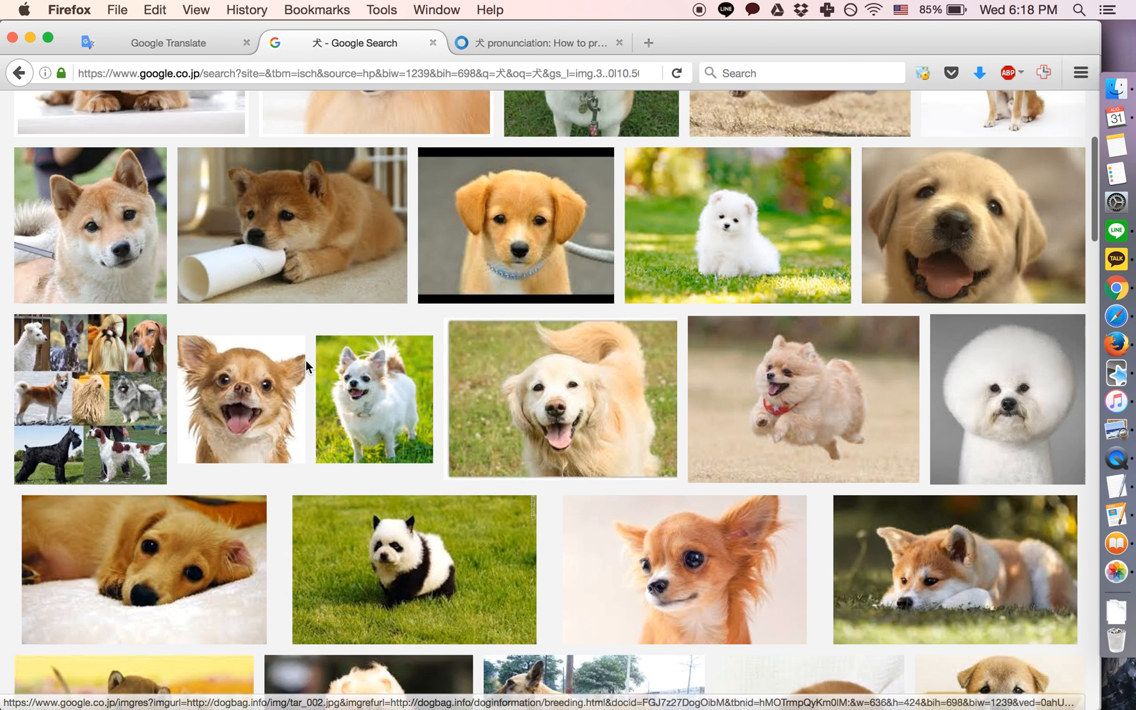
{"action": "scroll", "coordinate": [306, 363], "scroll_direction": "up", "scroll_amount": 3}
{"action": "scroll", "coordinate": [305, 359], "scroll_direction": "up", "scroll_amount": 5}
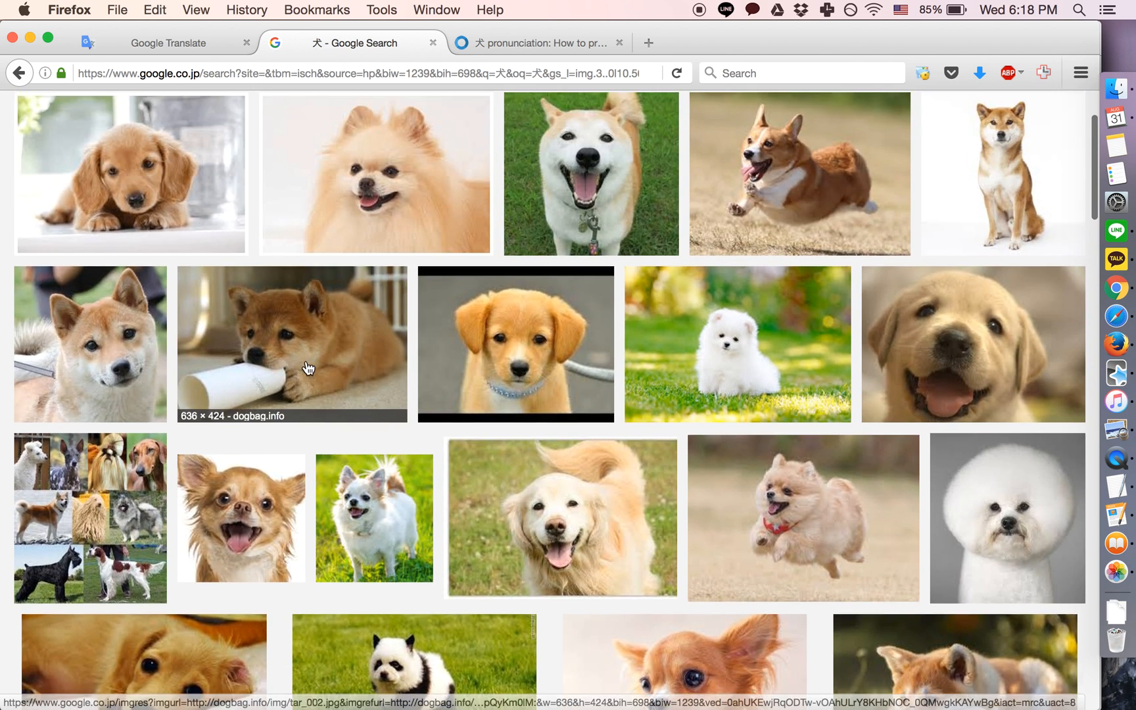
Step: Search Google Images for dog and examine the pictures to compare them with the Japanese search
{"action": "double_click", "coordinate": [158, 116]}
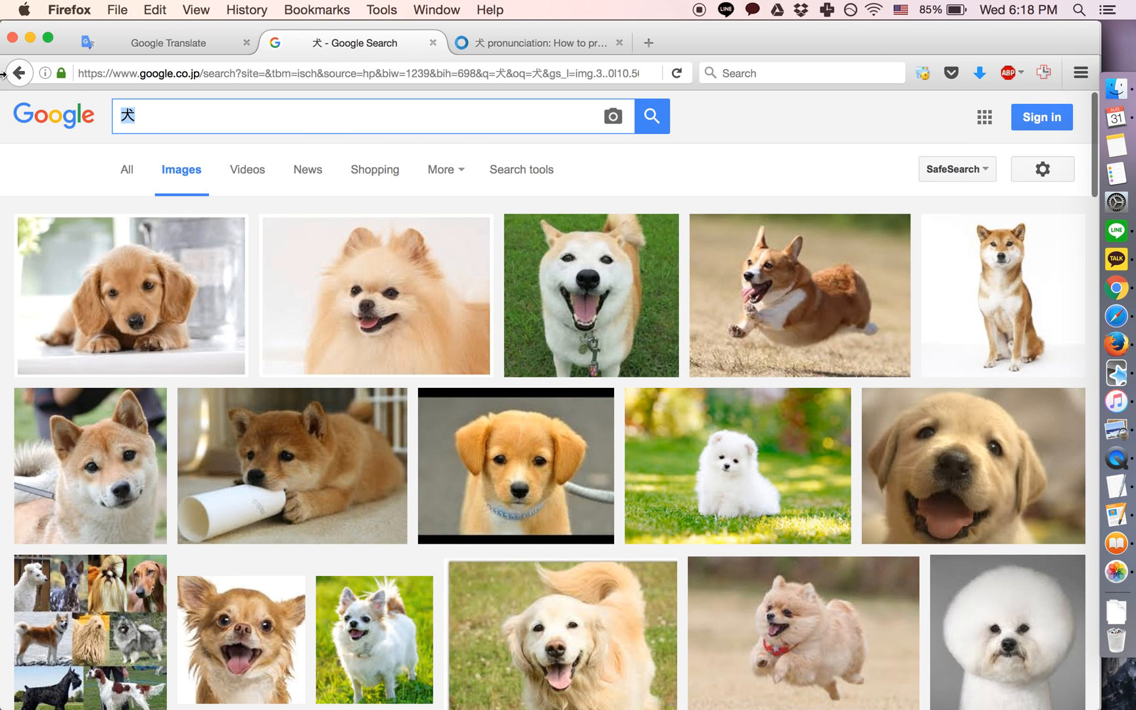
{"action": "type", "text": "dog"}
{"action": "key", "text": "Escape"}
{"action": "key", "text": "Return"}
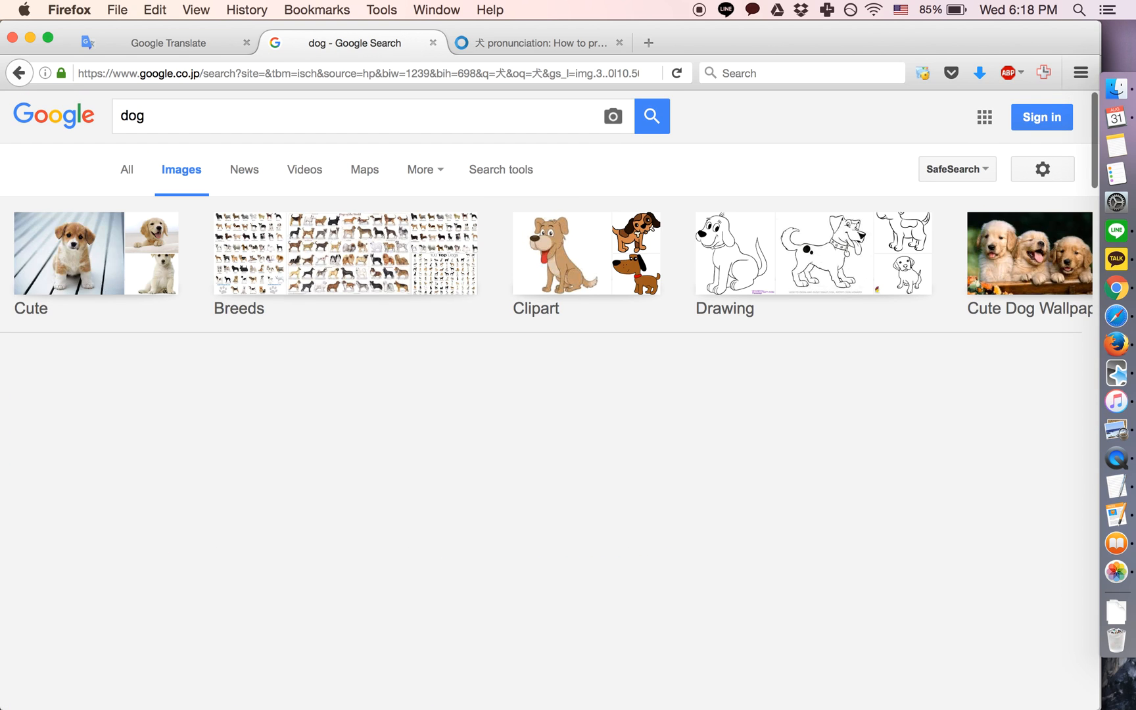
{"action": "scroll", "coordinate": [302, 396], "scroll_direction": "down", "scroll_amount": 7}
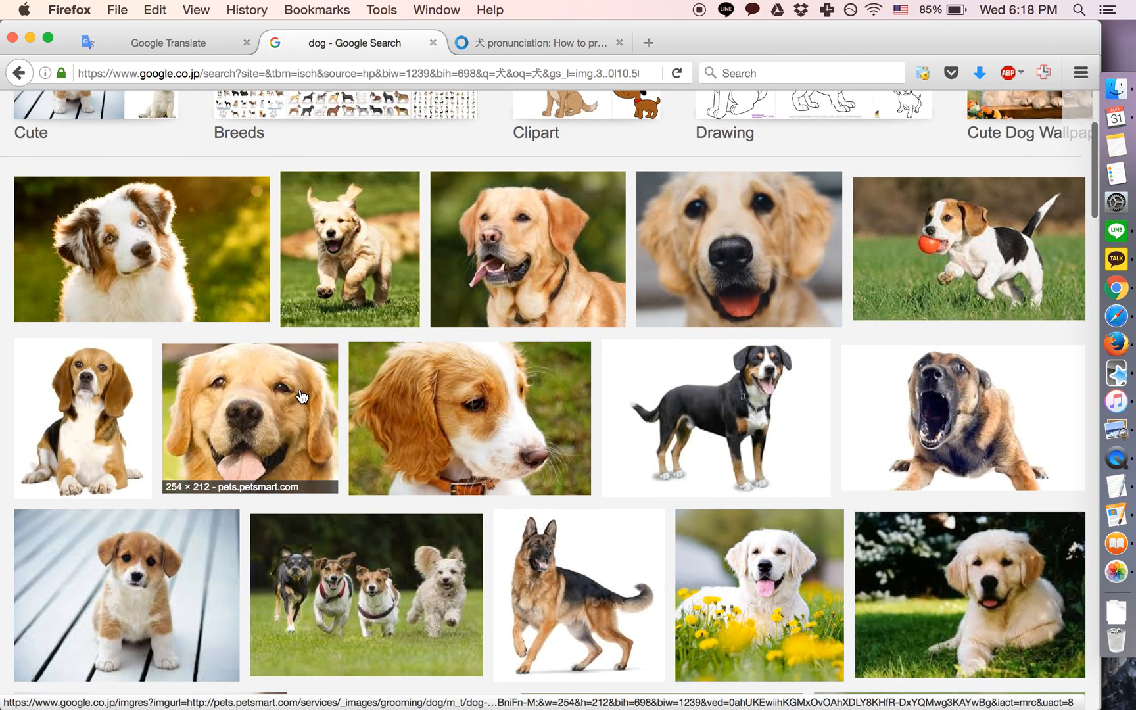
{"action": "scroll", "coordinate": [302, 396], "scroll_direction": "down", "scroll_amount": 4}
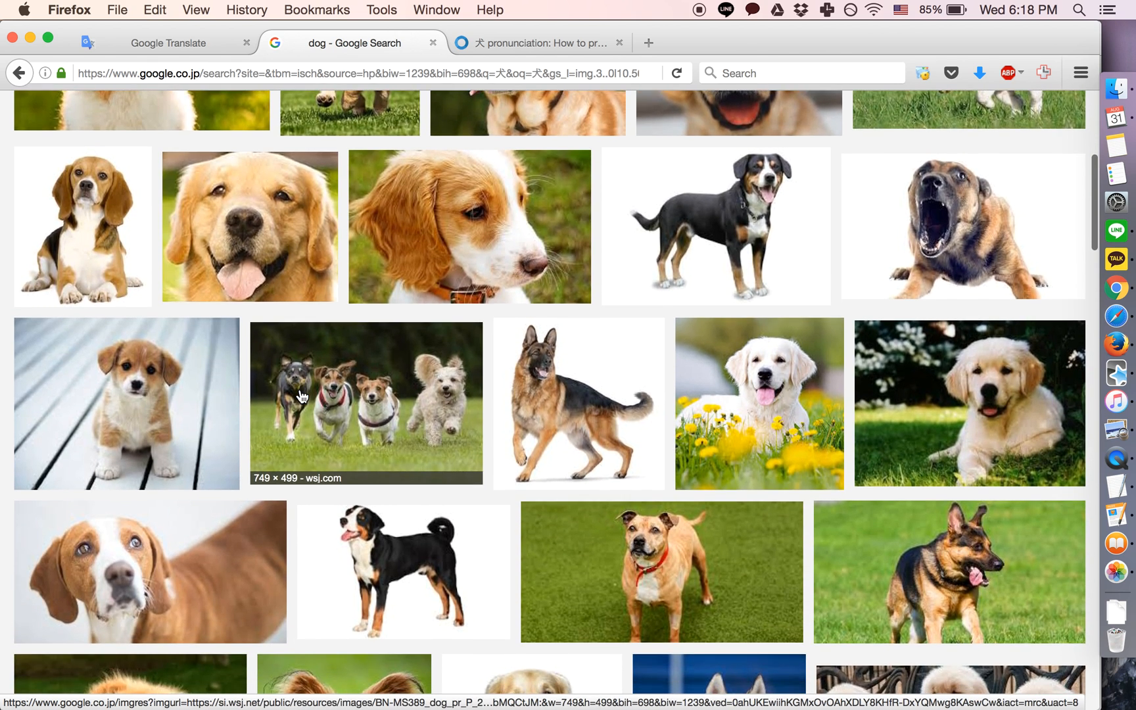
{"action": "scroll", "coordinate": [302, 396], "scroll_direction": "down", "scroll_amount": 2}
{"action": "scroll", "coordinate": [302, 396], "scroll_direction": "down", "scroll_amount": 1}
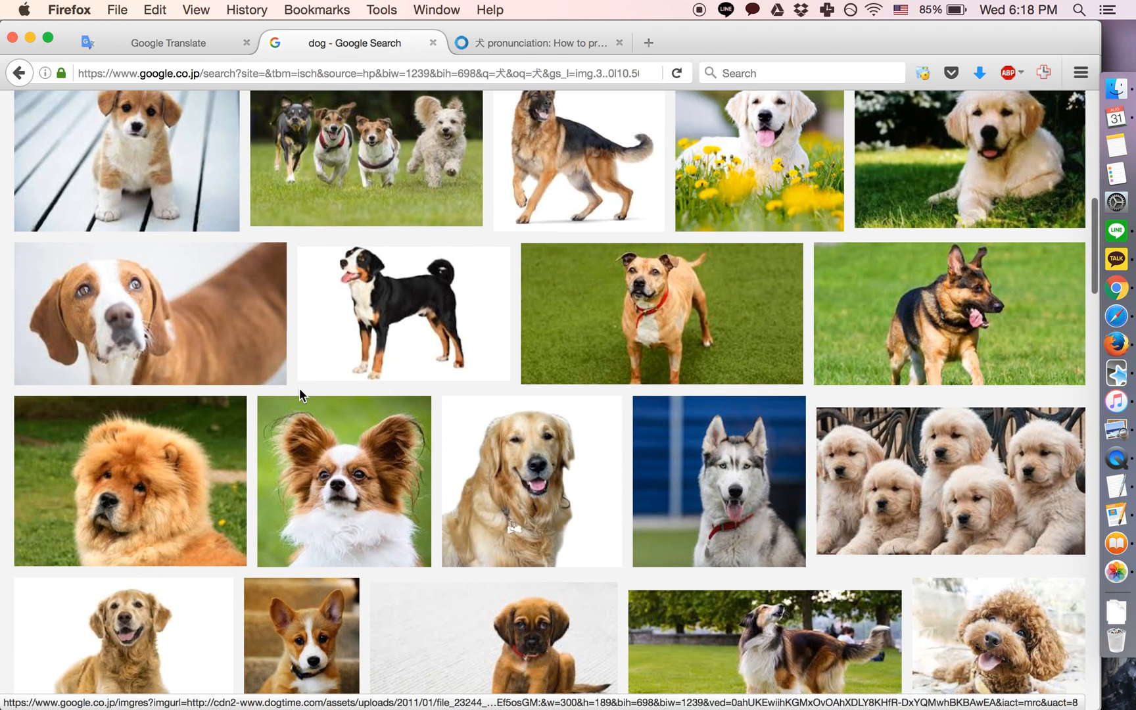
{"action": "scroll", "coordinate": [300, 392], "scroll_direction": "up", "scroll_amount": 7}
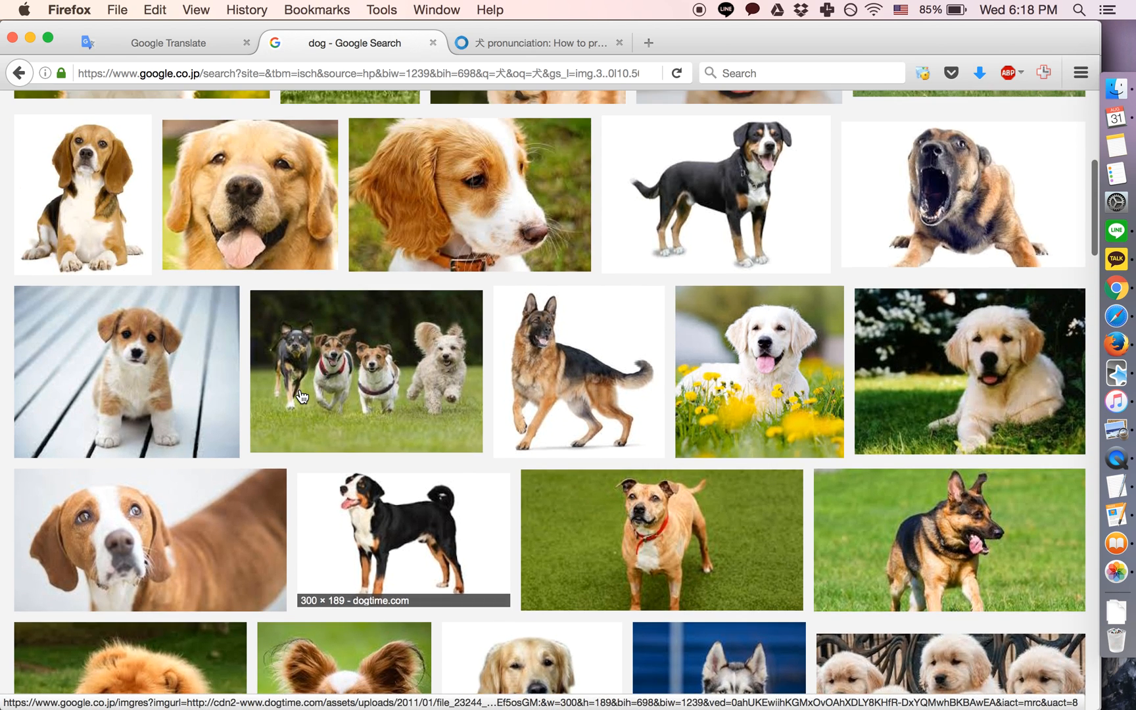
Step: Go back to the 犬 image results and look over the kinds of dogs pictured
{"action": "left_click", "coordinate": [19, 73]}
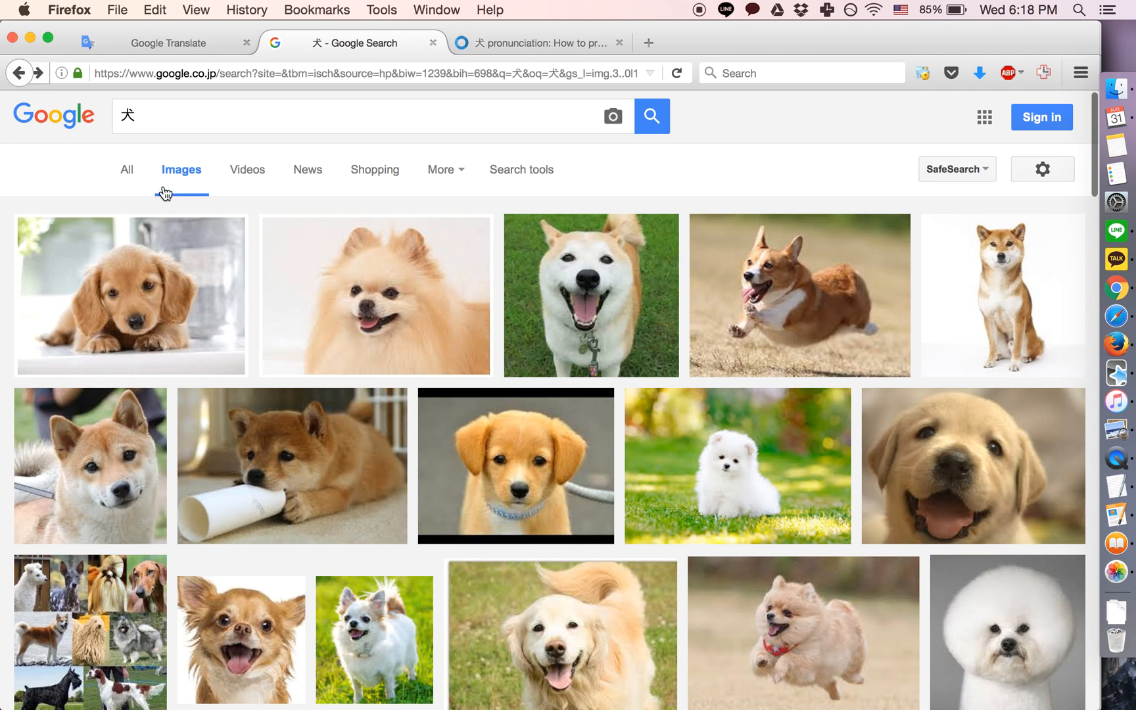
{"action": "scroll", "coordinate": [353, 339], "scroll_direction": "down", "scroll_amount": 5}
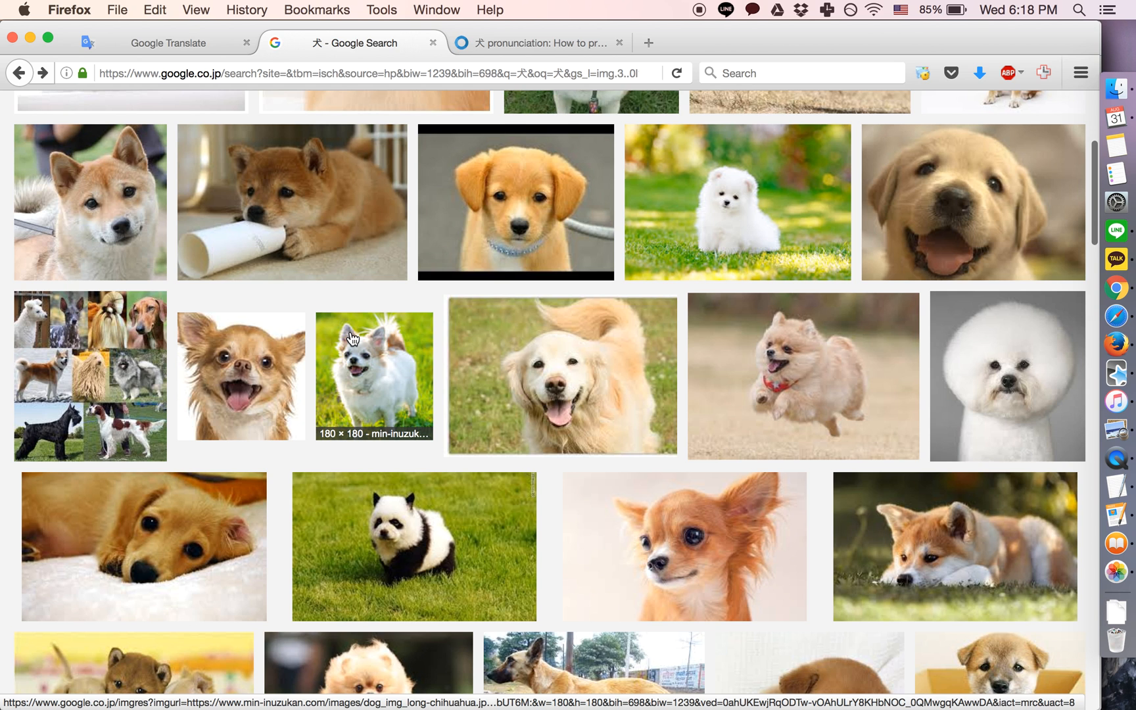
{"action": "scroll", "coordinate": [354, 338], "scroll_direction": "up", "scroll_amount": 4}
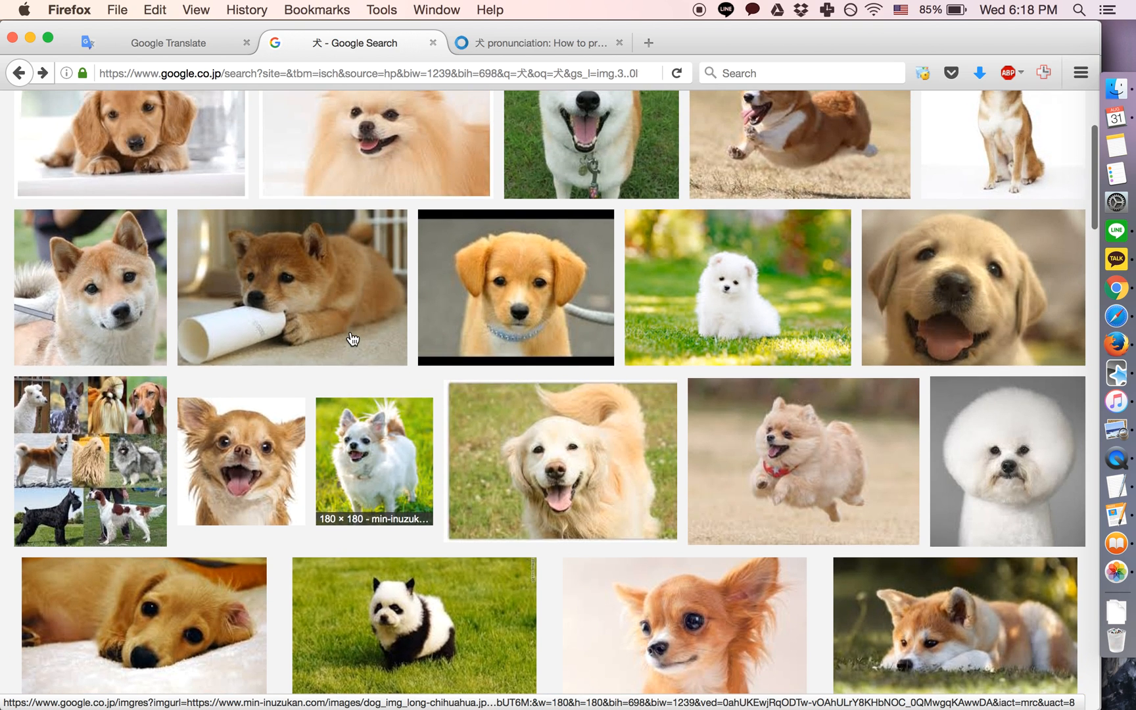
{"action": "scroll", "coordinate": [353, 339], "scroll_direction": "down", "scroll_amount": 9}
{"action": "scroll", "coordinate": [353, 338], "scroll_direction": "up", "scroll_amount": 6}
{"action": "scroll", "coordinate": [353, 339], "scroll_direction": "up", "scroll_amount": 1}
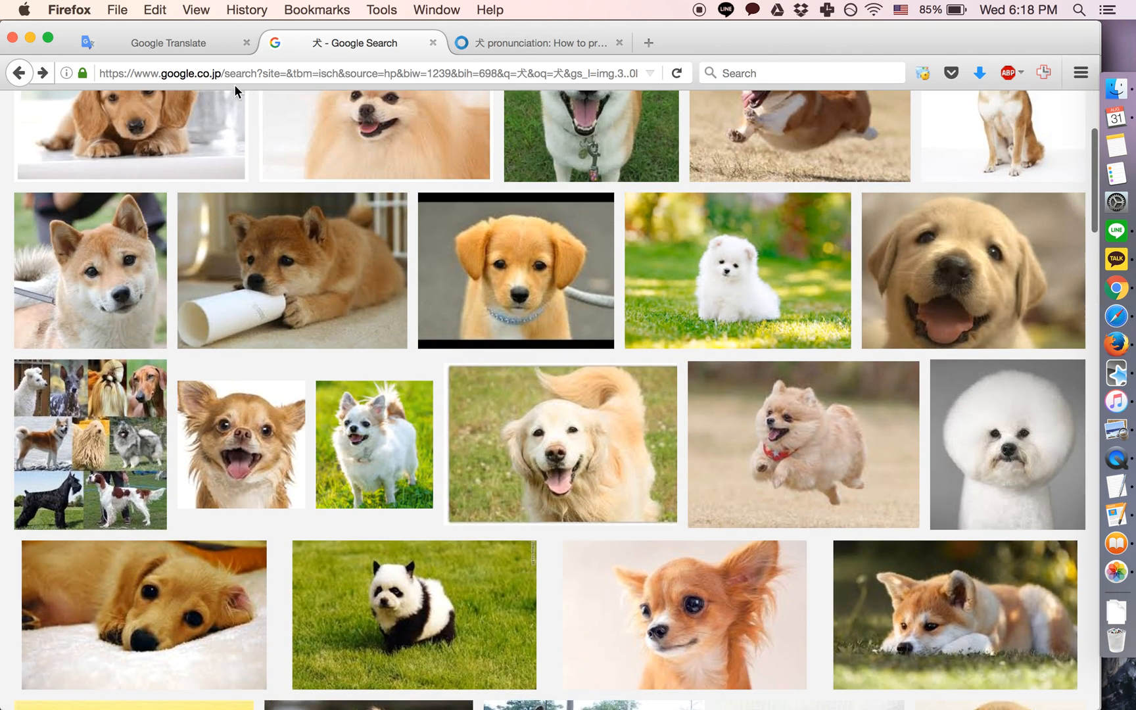
Step: Return to the dog image results and review more of the English-language search's pictures
{"action": "left_click", "coordinate": [41, 74]}
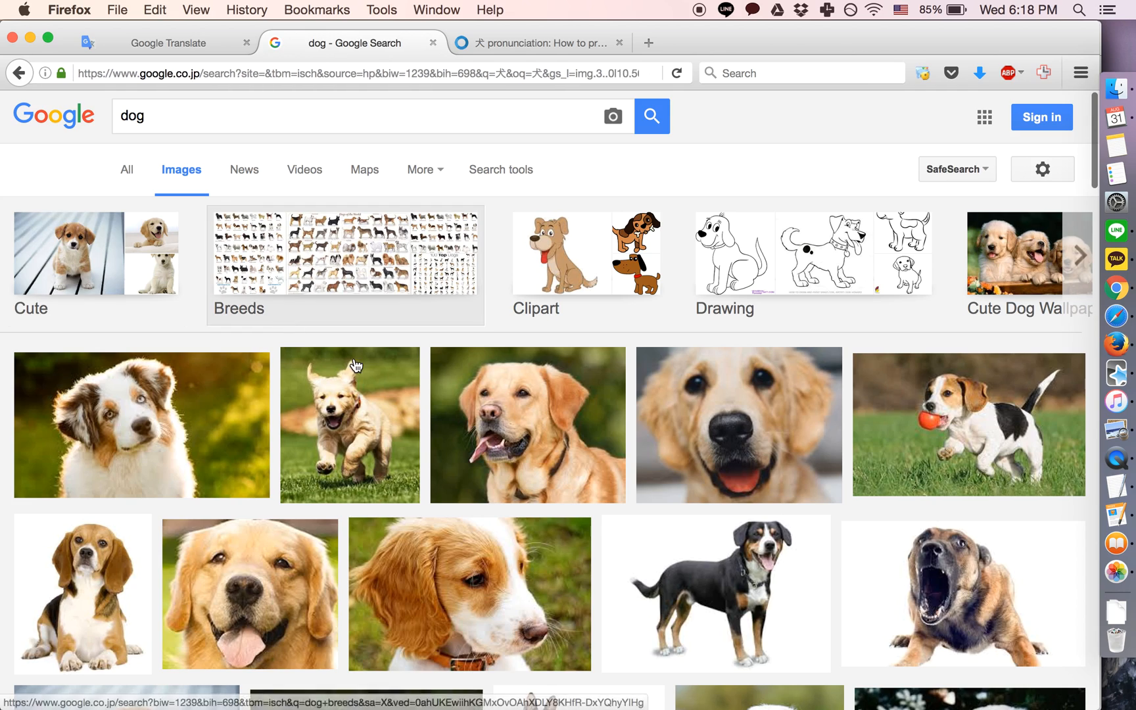
{"action": "scroll", "coordinate": [424, 405], "scroll_direction": "down", "scroll_amount": 2}
{"action": "scroll", "coordinate": [424, 405], "scroll_direction": "down", "scroll_amount": 12}
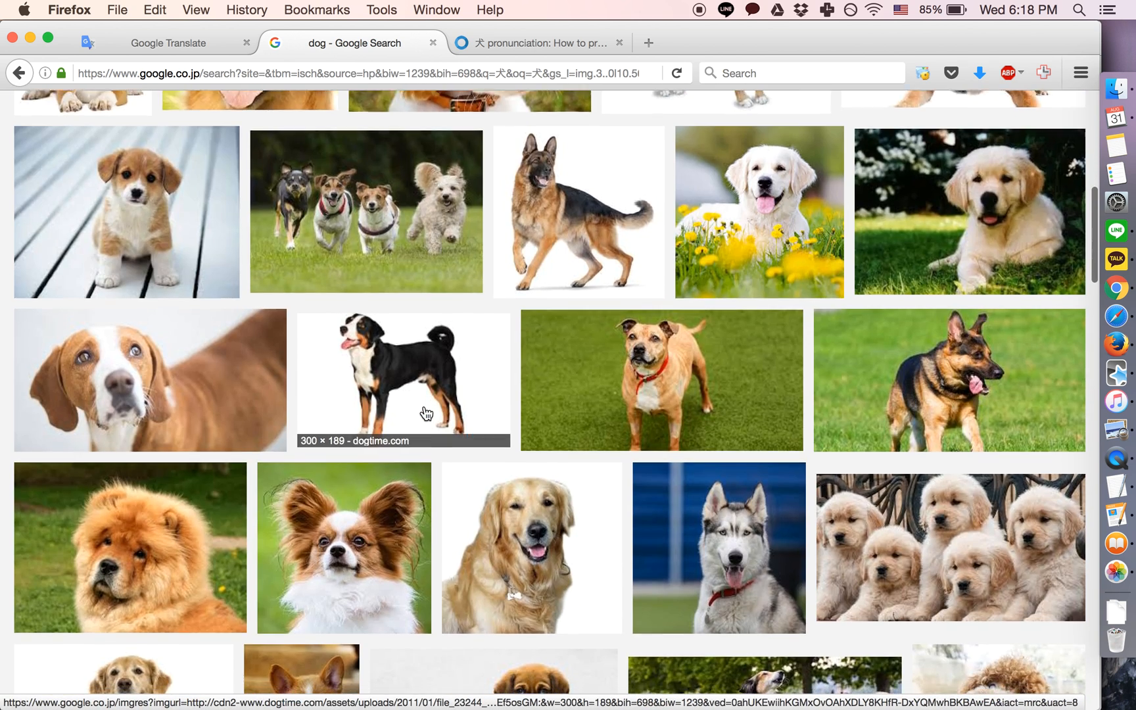
{"action": "scroll", "coordinate": [426, 413], "scroll_direction": "down", "scroll_amount": 3}
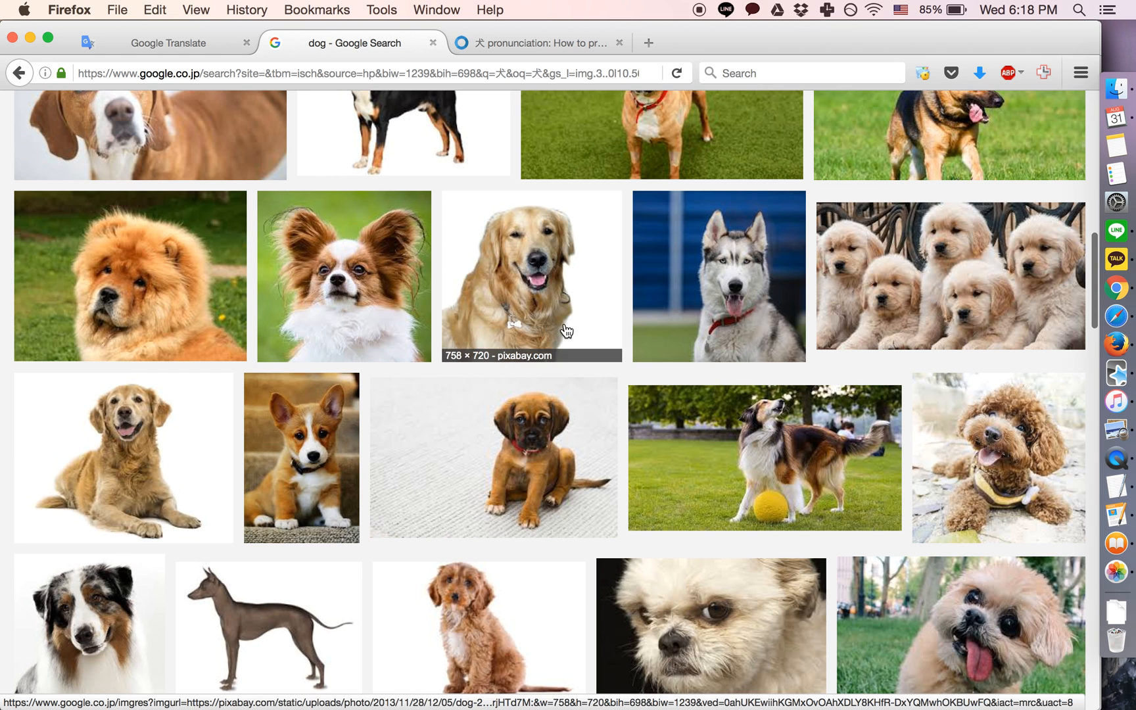
{"action": "scroll", "coordinate": [528, 300], "scroll_direction": "up", "scroll_amount": 15}
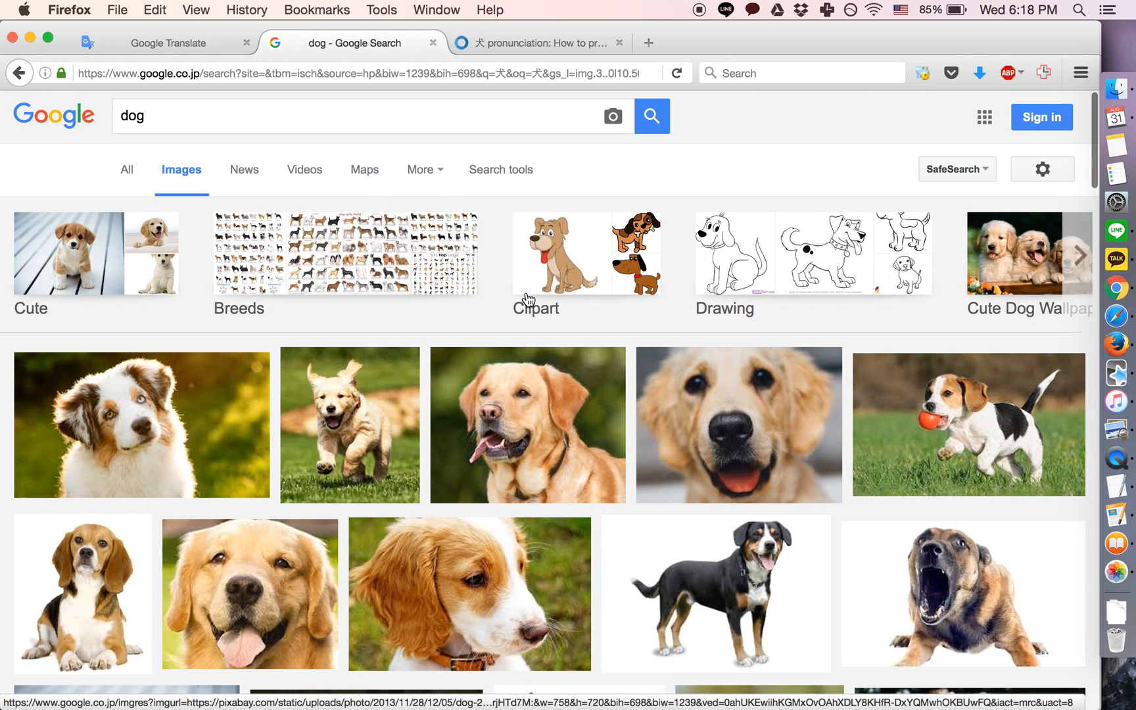
Step: Reopen the 犬 image results and browse the first rows for a picture suited to the card
{"action": "left_click", "coordinate": [18, 73]}
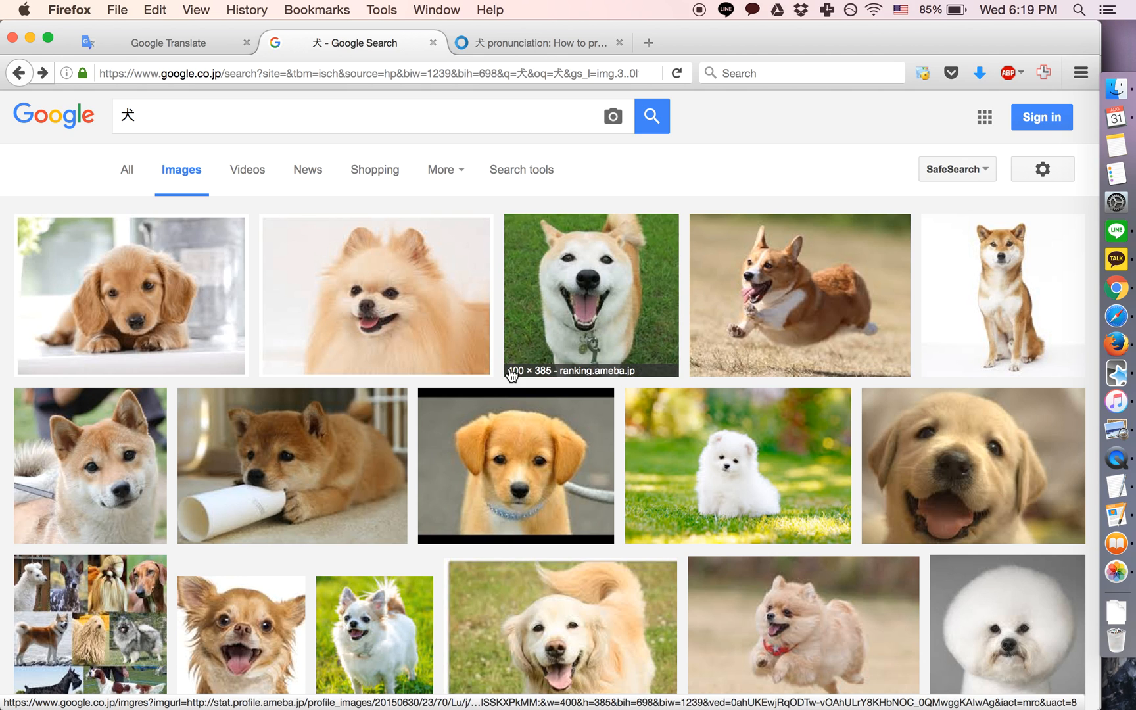
{"action": "scroll", "coordinate": [438, 427], "scroll_direction": "down", "scroll_amount": 5}
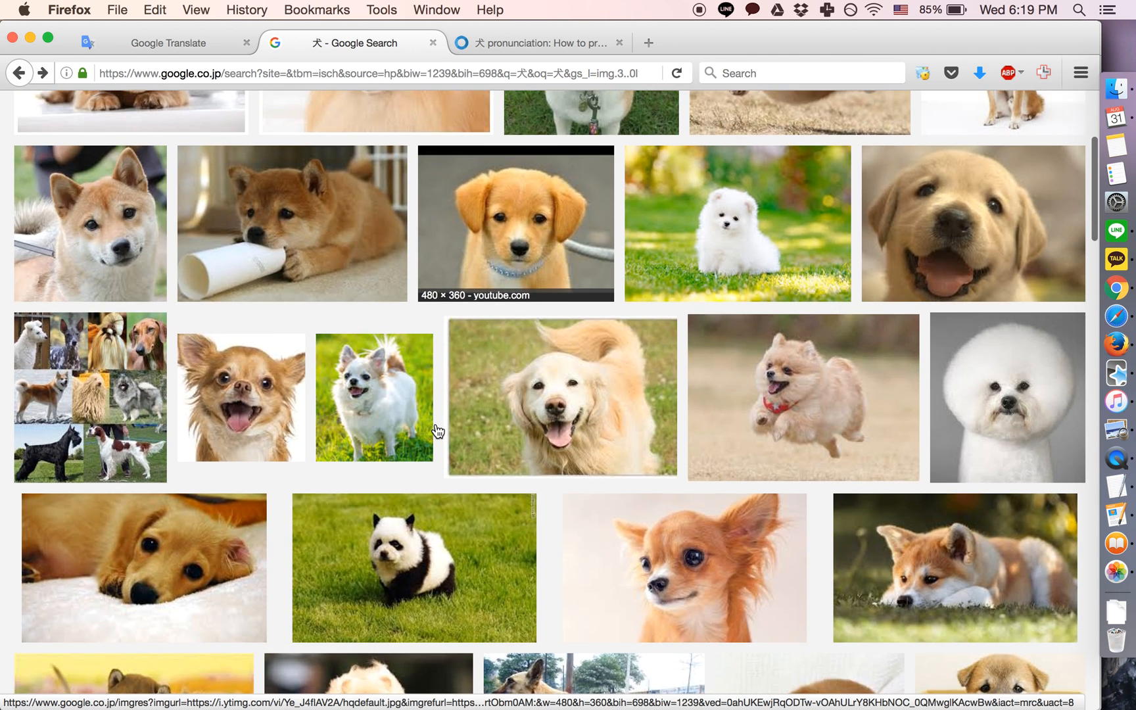
{"action": "scroll", "coordinate": [436, 423], "scroll_direction": "up", "scroll_amount": 5}
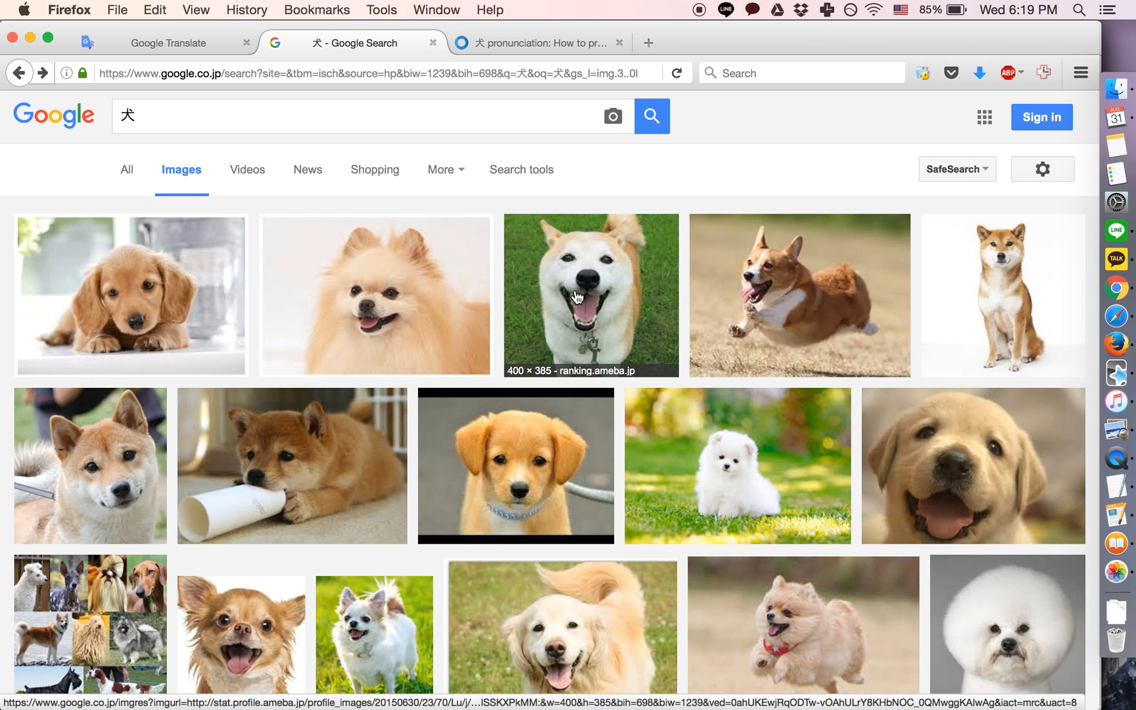
{"action": "scroll", "coordinate": [613, 313], "scroll_direction": "down", "scroll_amount": 2}
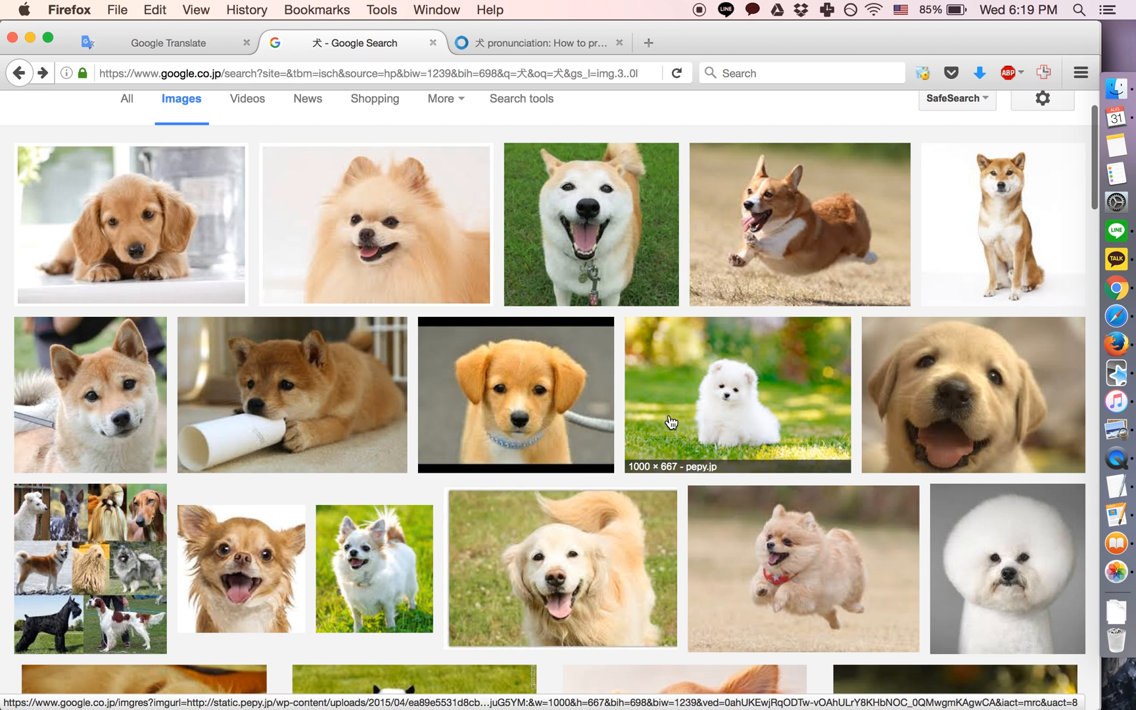
{"action": "scroll", "coordinate": [599, 375], "scroll_direction": "up", "scroll_amount": 2}
{"action": "scroll", "coordinate": [599, 375], "scroll_direction": "down", "scroll_amount": 2}
{"action": "scroll", "coordinate": [354, 314], "scroll_direction": "up", "scroll_amount": 2}
{"action": "scroll", "coordinate": [348, 322], "scroll_direction": "down", "scroll_amount": 4}
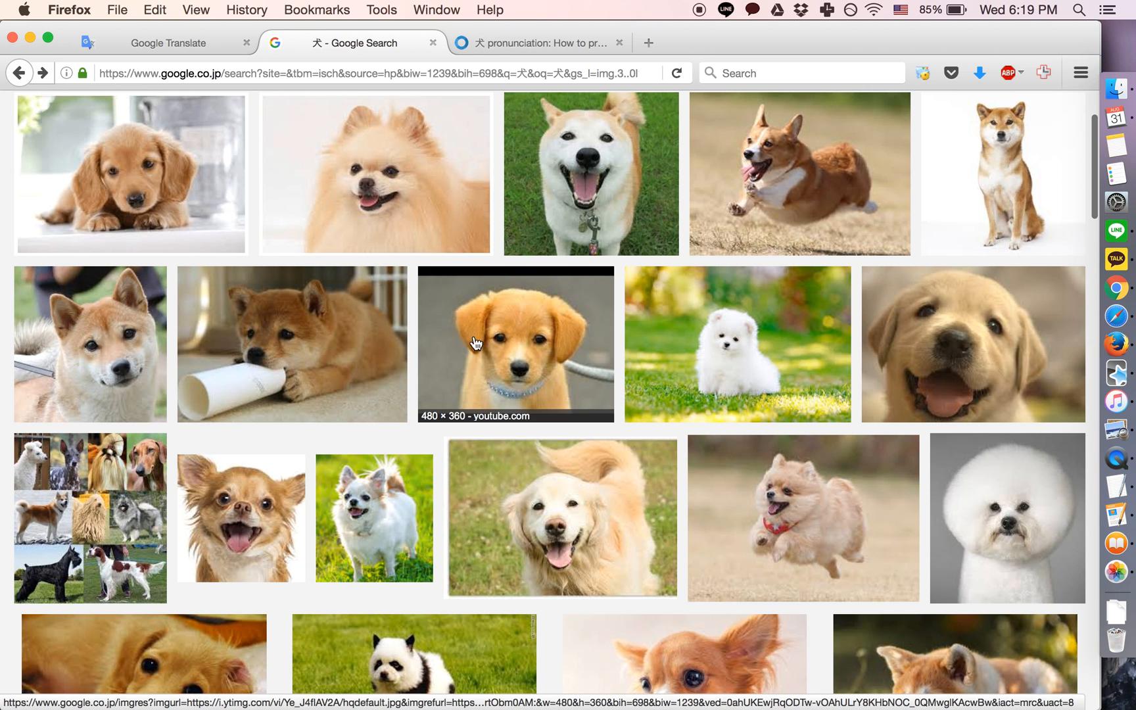
{"action": "scroll", "coordinate": [649, 373], "scroll_direction": "down", "scroll_amount": 3}
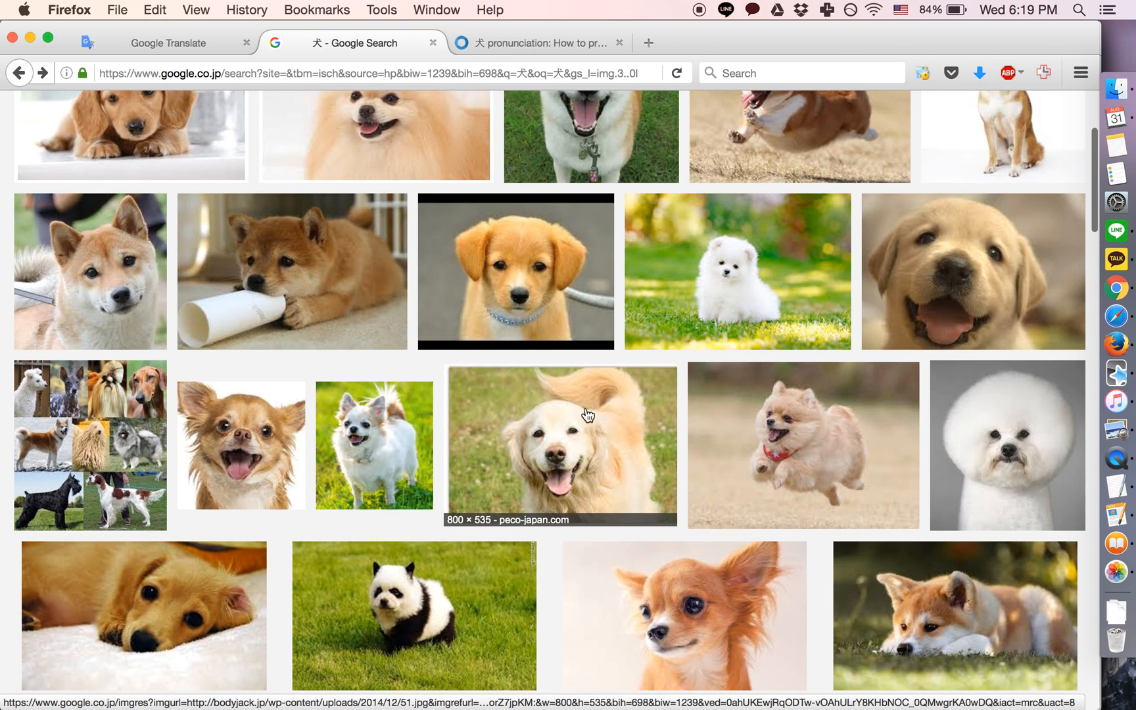
{"action": "scroll", "coordinate": [595, 414], "scroll_direction": "up", "scroll_amount": 1}
{"action": "scroll", "coordinate": [590, 421], "scroll_direction": "up", "scroll_amount": 2}
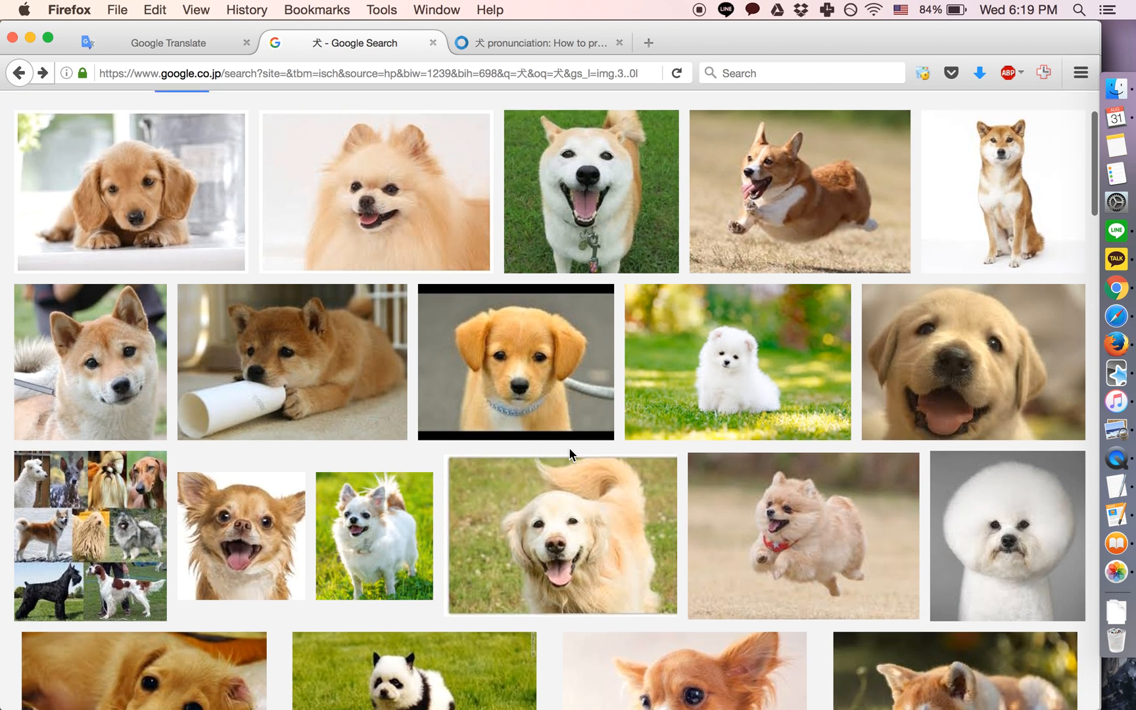
{"action": "scroll", "coordinate": [569, 448], "scroll_direction": "up", "scroll_amount": 1}
{"action": "scroll", "coordinate": [572, 456], "scroll_direction": "down", "scroll_amount": 3}
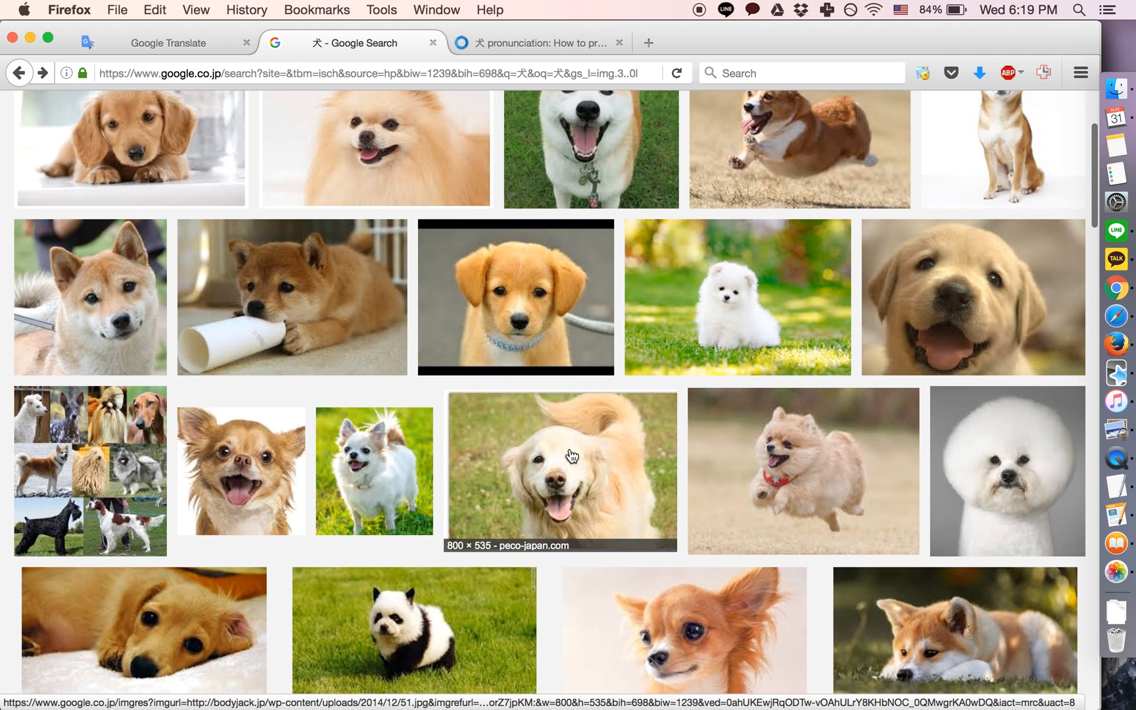
{"action": "scroll", "coordinate": [572, 456], "scroll_direction": "up", "scroll_amount": 2}
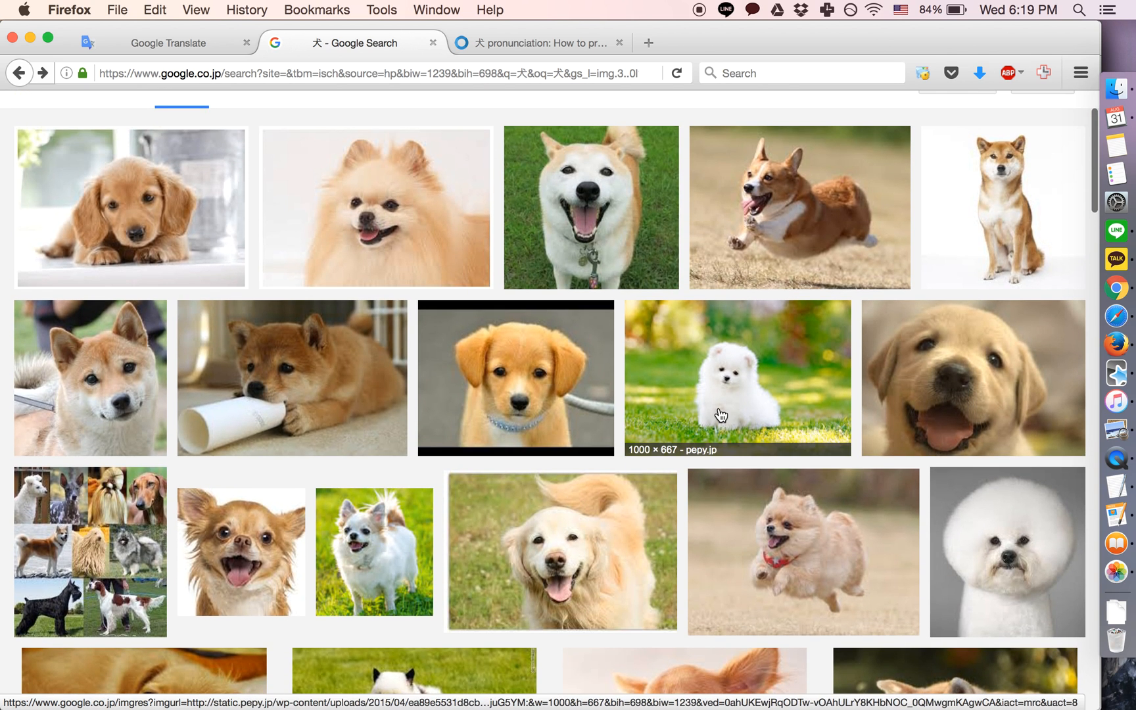
{"action": "scroll", "coordinate": [803, 498], "scroll_direction": "down", "scroll_amount": 1}
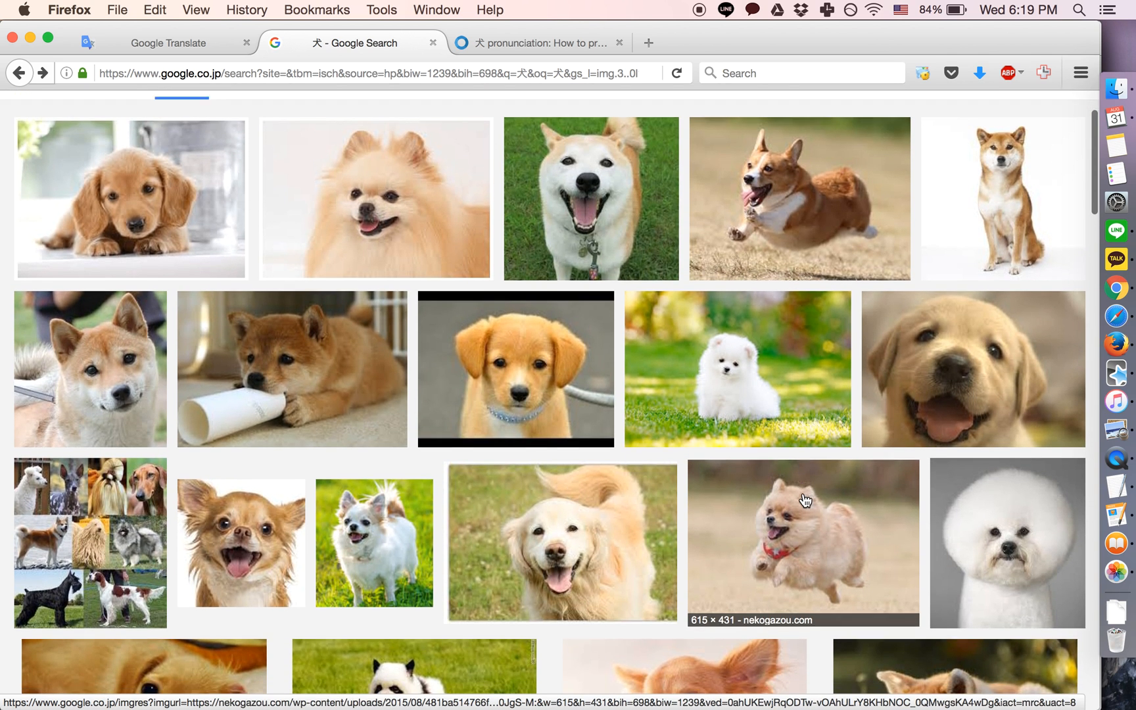
{"action": "scroll", "coordinate": [526, 319], "scroll_direction": "up", "scroll_amount": 1}
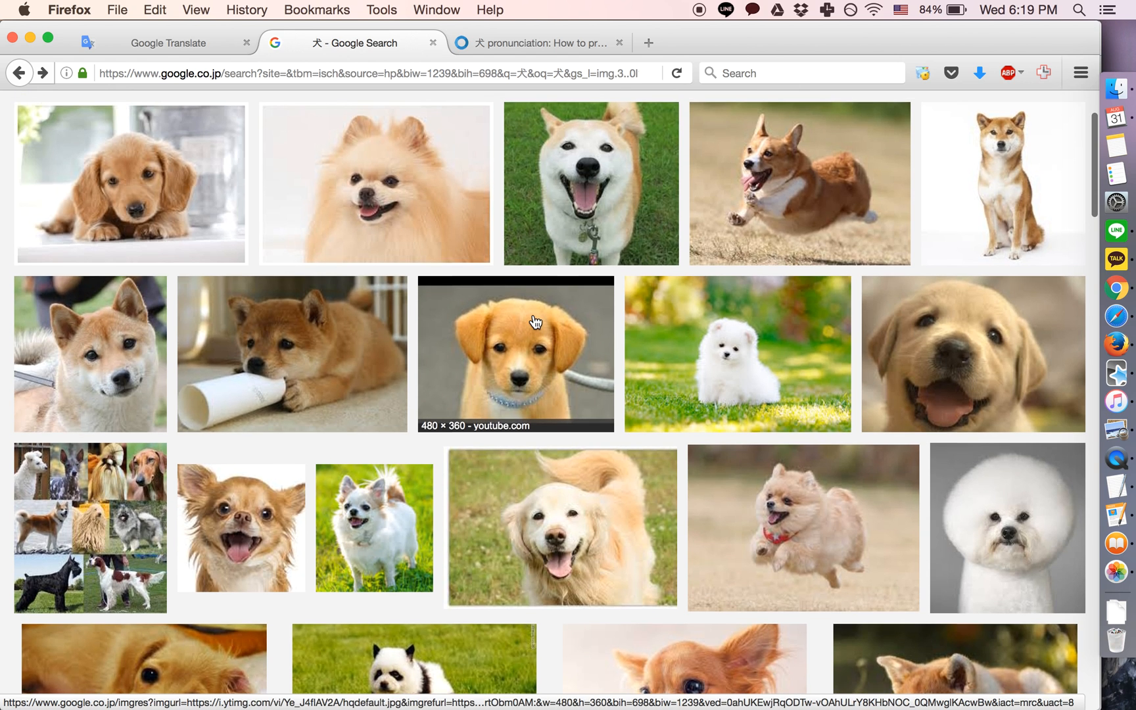
Step: Copy the picture of the brown puppy with a white paper roll and paste it into the Anki note's Image field
{"action": "right_click", "coordinate": [335, 313]}
{"action": "left_click", "coordinate": [413, 471]}
{"action": "key", "text": "super+Tab"}
{"action": "left_click", "coordinate": [104, 238]}
{"action": "key", "text": "super+v"}
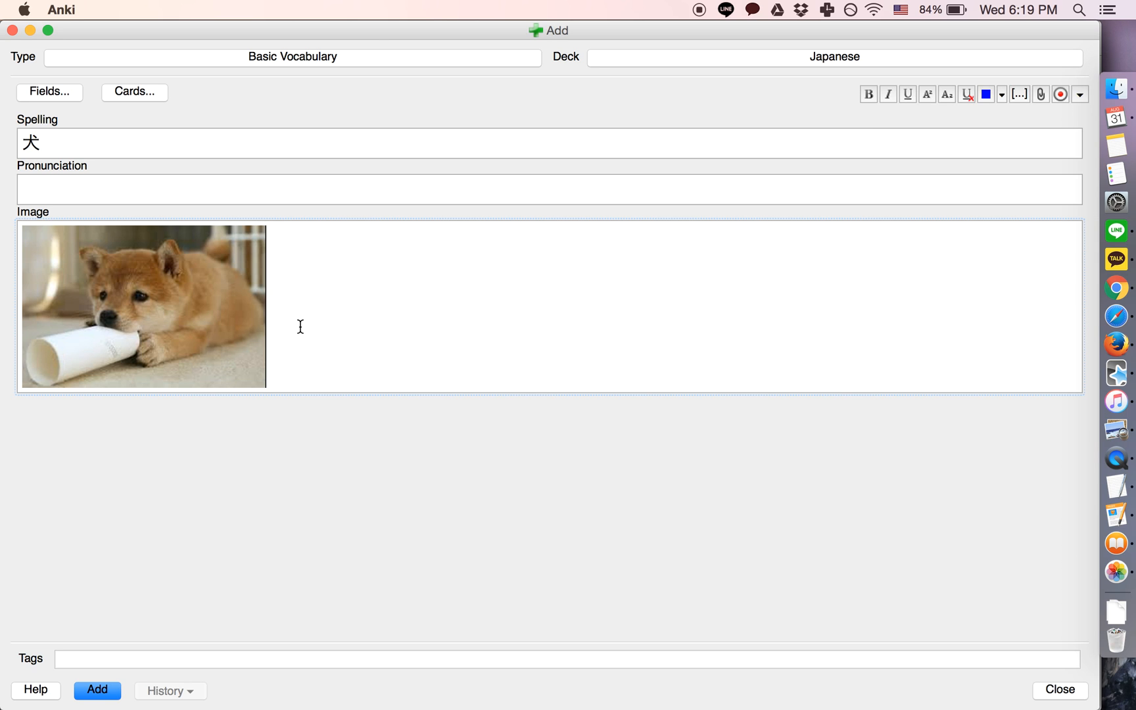
Step: Switch back to Firefox and look through further rows of the 犬 image results
{"action": "key", "text": "super+Tab"}
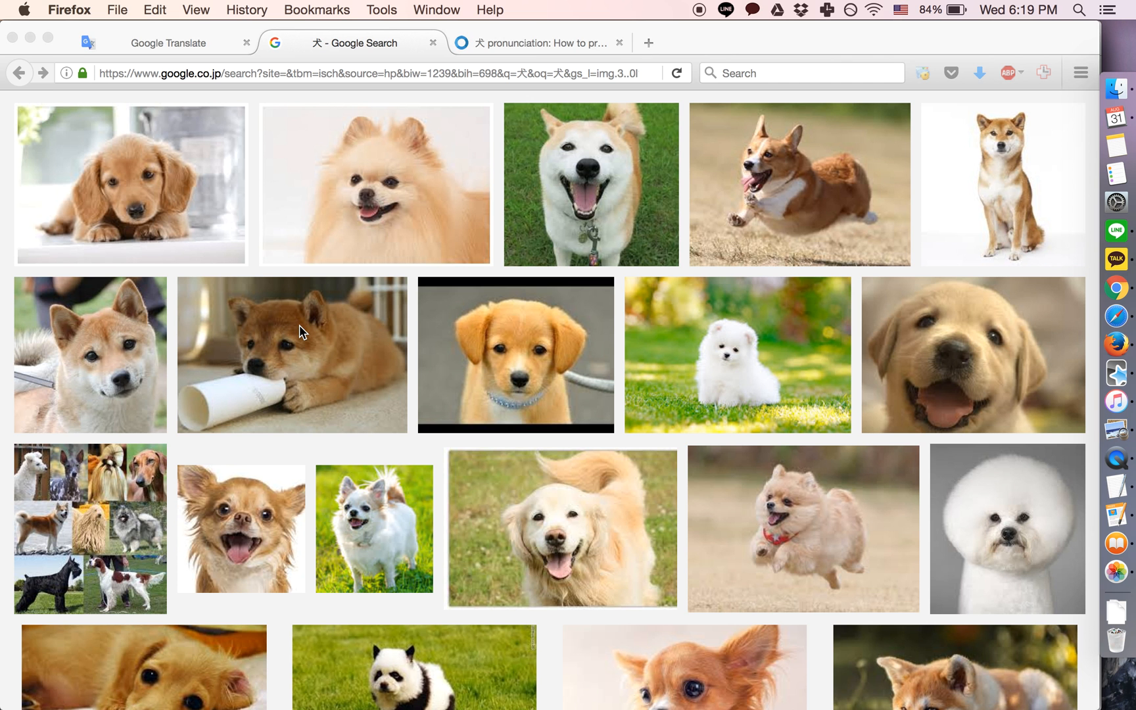
{"action": "scroll", "coordinate": [261, 330], "scroll_direction": "up", "scroll_amount": 3}
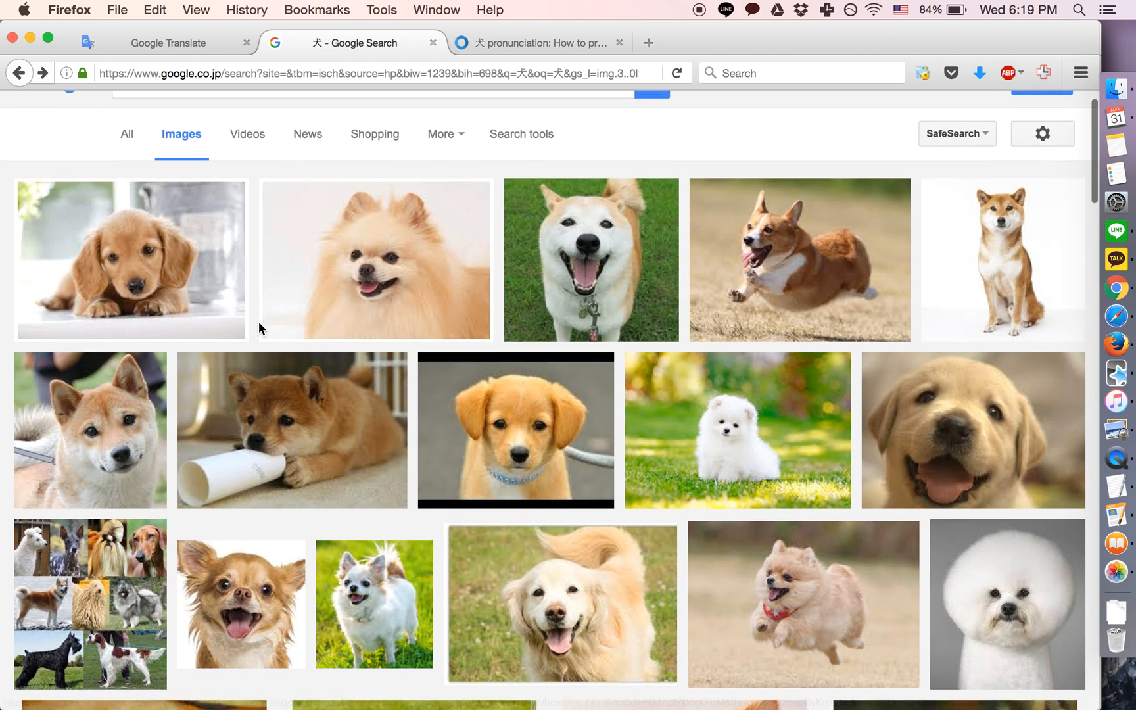
{"action": "scroll", "coordinate": [261, 330], "scroll_direction": "down", "scroll_amount": 5}
{"action": "scroll", "coordinate": [261, 330], "scroll_direction": "down", "scroll_amount": 5}
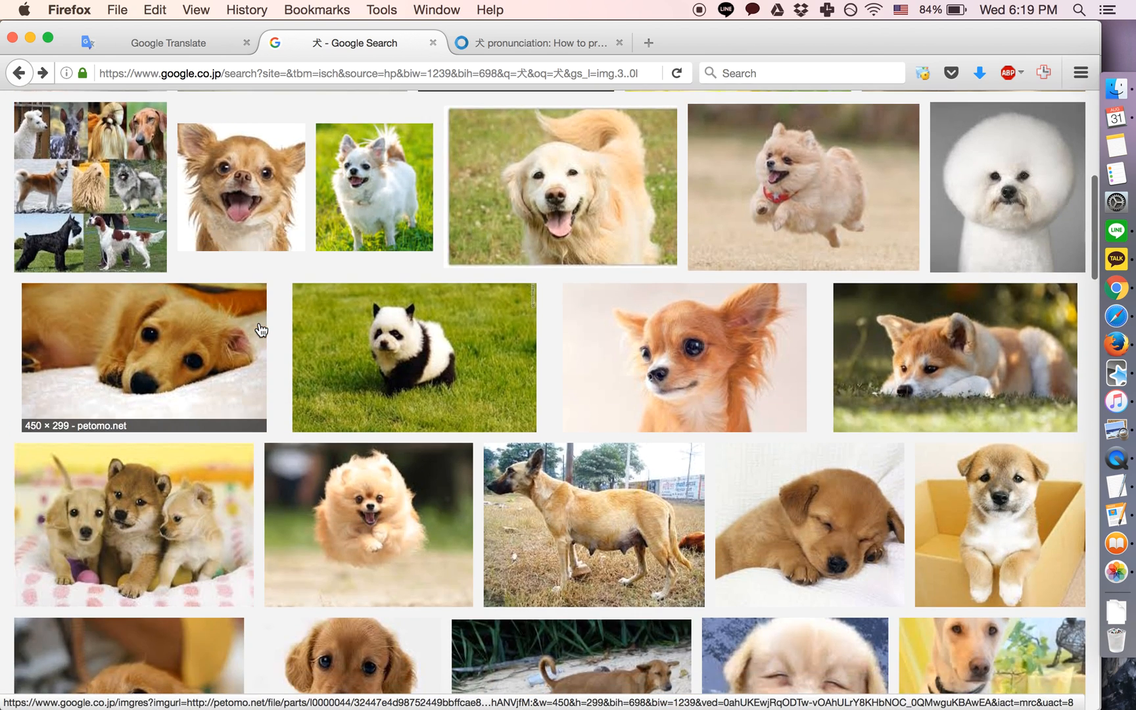
{"action": "scroll", "coordinate": [259, 322], "scroll_direction": "down", "scroll_amount": 2}
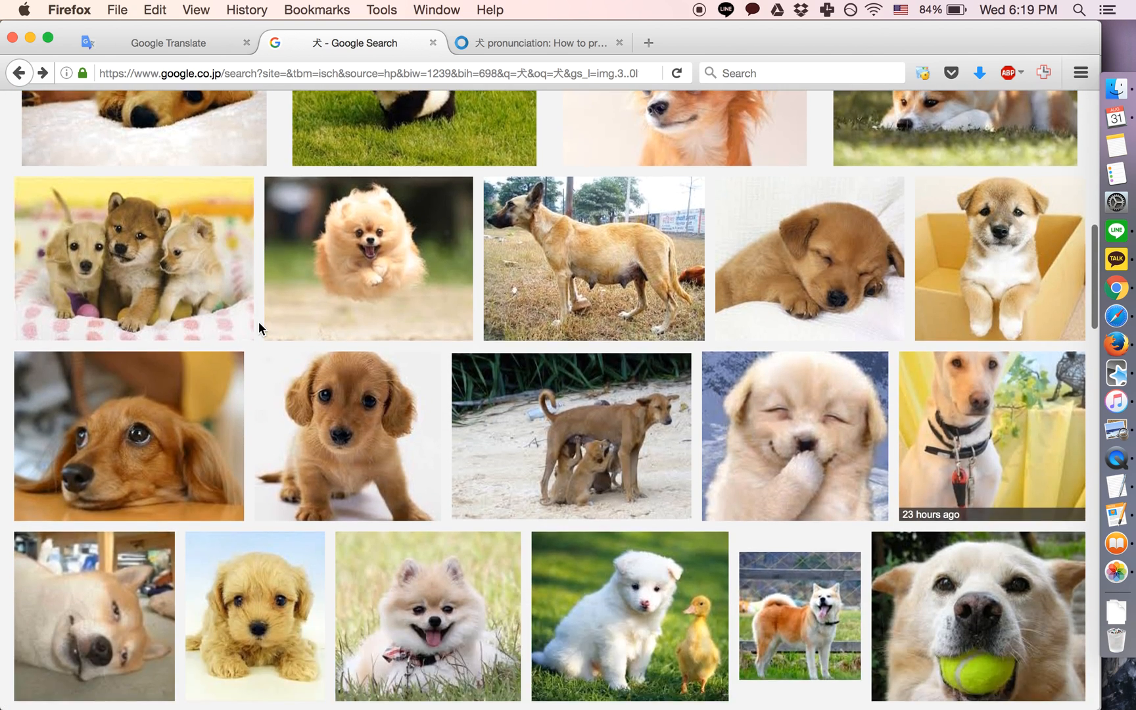
{"action": "scroll", "coordinate": [258, 322], "scroll_direction": "up", "scroll_amount": 4}
{"action": "scroll", "coordinate": [260, 325], "scroll_direction": "down", "scroll_amount": 5}
{"action": "scroll", "coordinate": [261, 329], "scroll_direction": "down", "scroll_amount": 3}
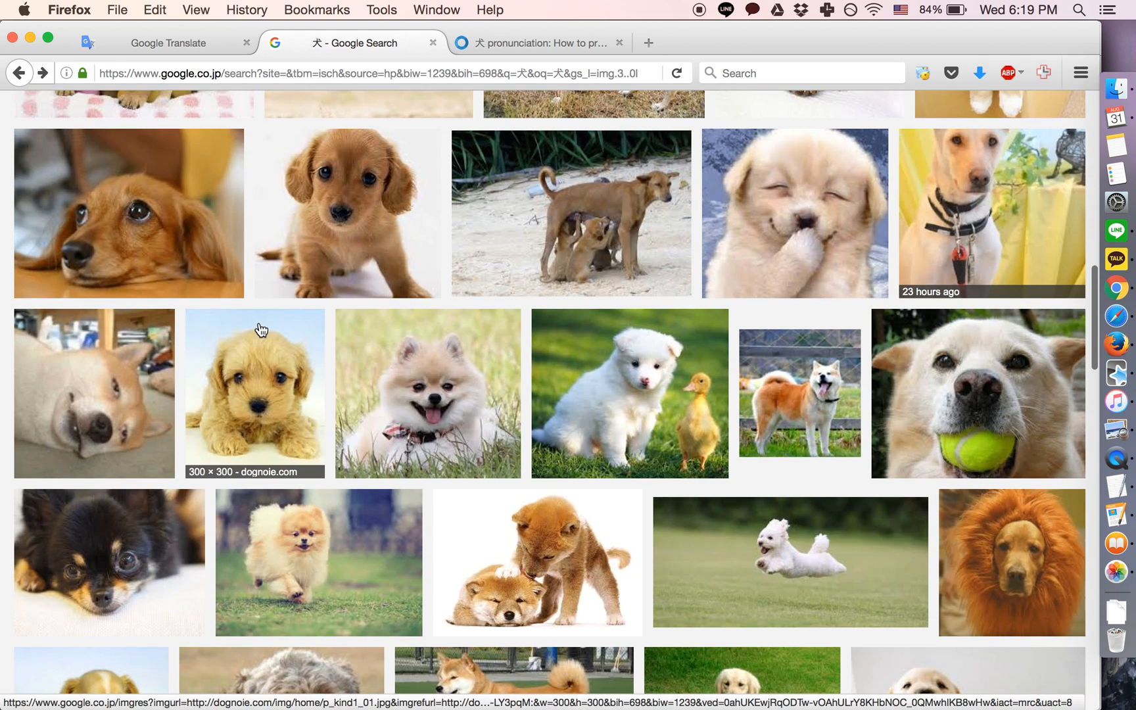
Step: Copy the picture of the white dog holding a tennis ball and paste it into the Anki note's Image field
{"action": "scroll", "coordinate": [261, 330], "scroll_direction": "down", "scroll_amount": 3}
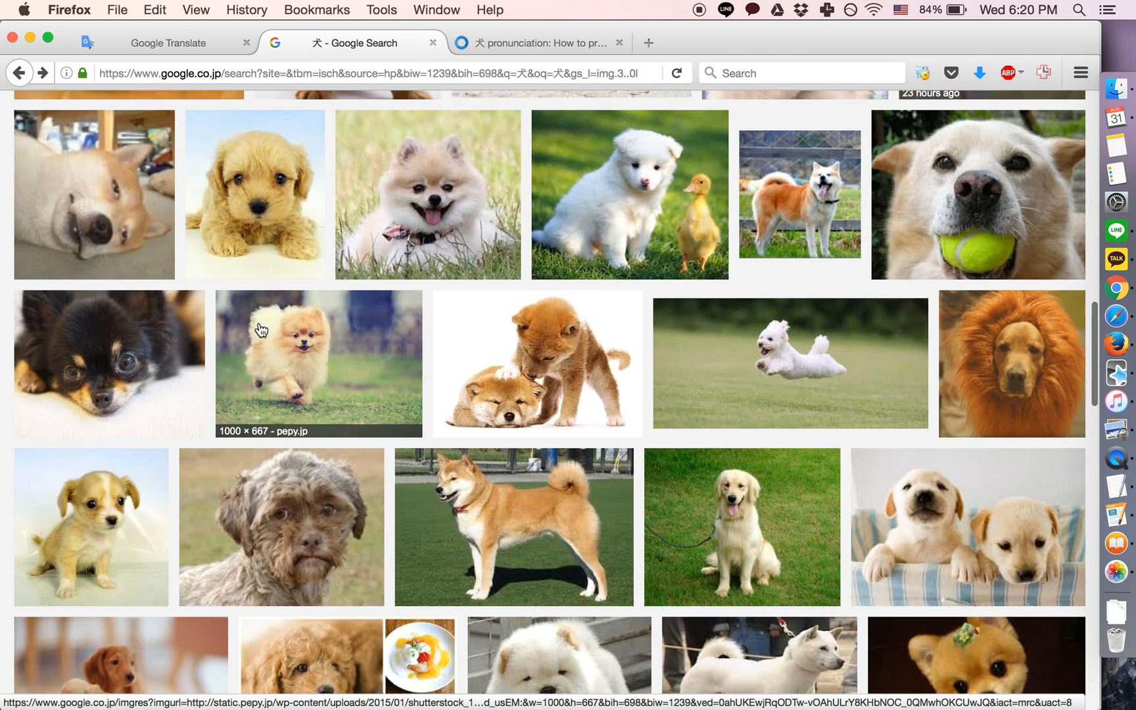
{"action": "right_click", "coordinate": [974, 171]}
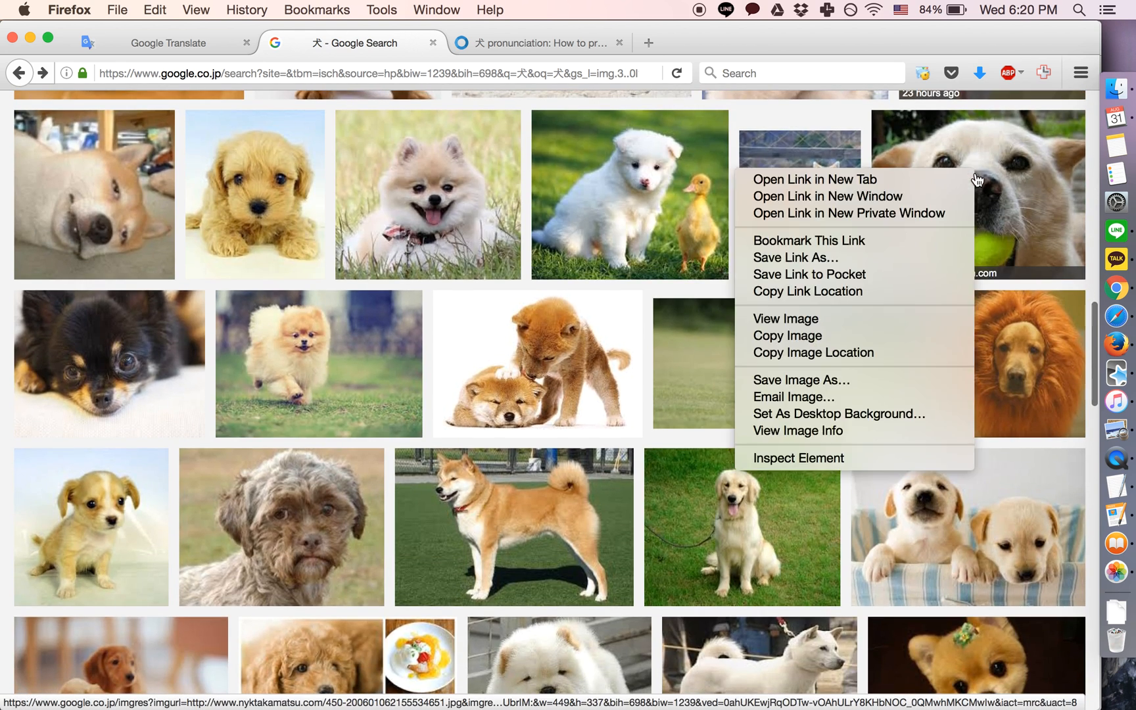
{"action": "left_click", "coordinate": [933, 335]}
{"action": "key", "text": "super+Tab"}
{"action": "key", "text": "super+v"}
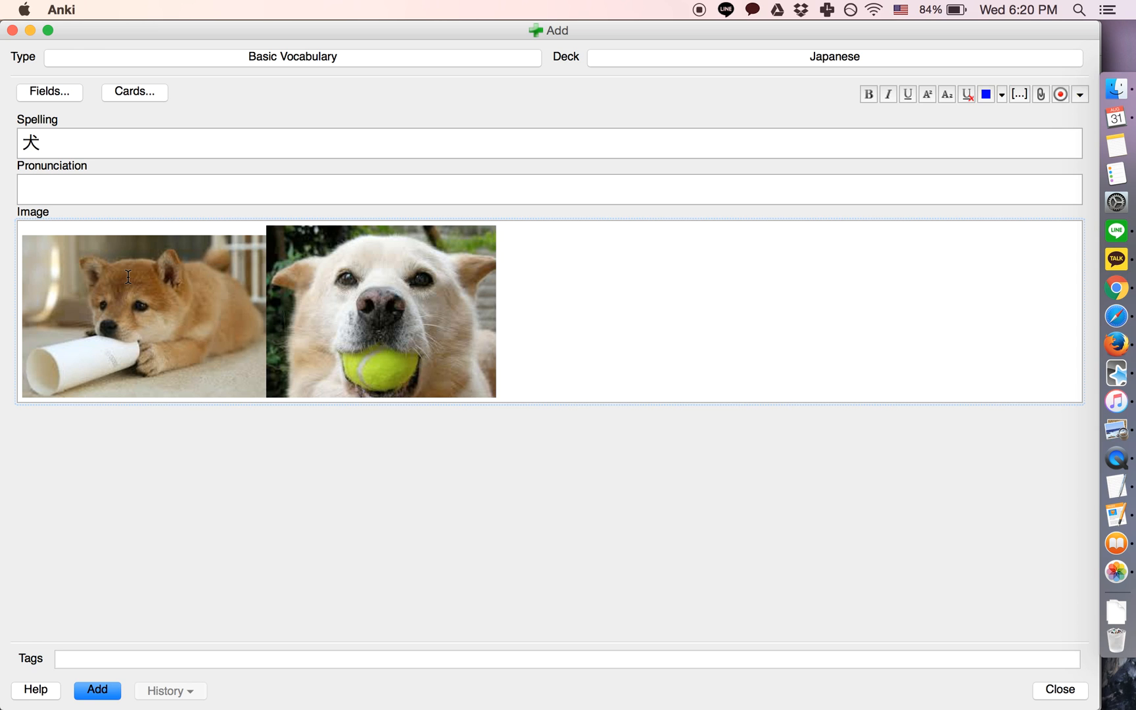
Step: Switch back to Firefox's Forvo page for 犬, look over the Japanese recordings and lower the system volume for playback
{"action": "key", "text": "super+Tab"}
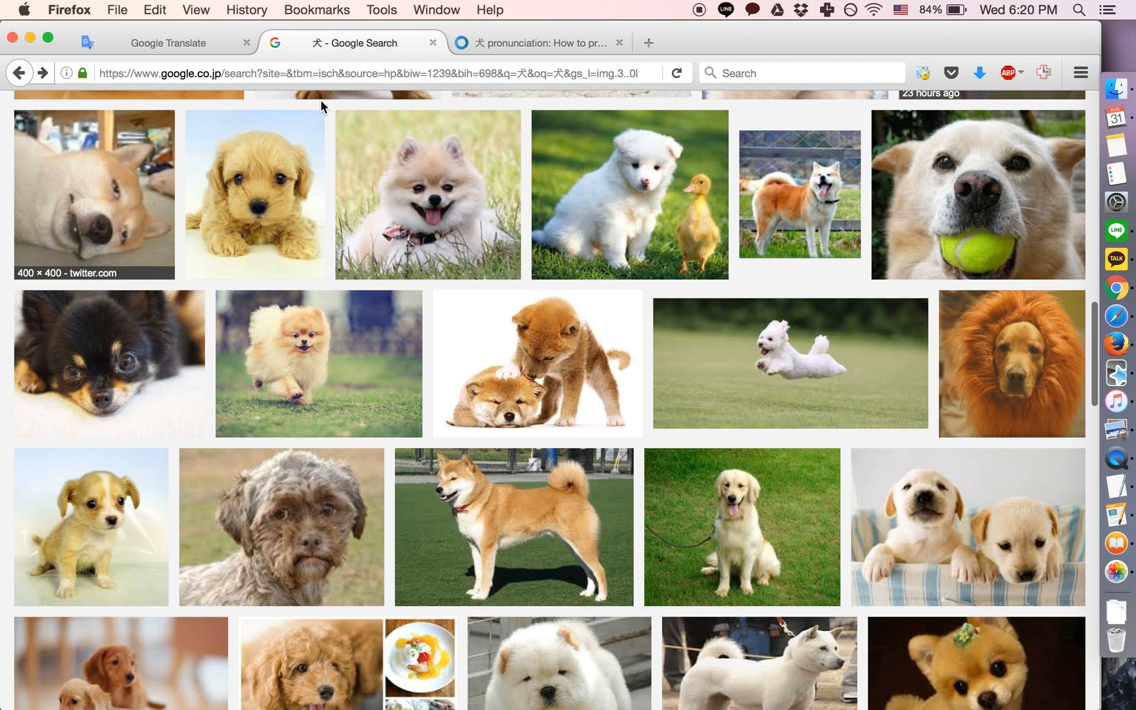
{"action": "left_click", "coordinate": [472, 45]}
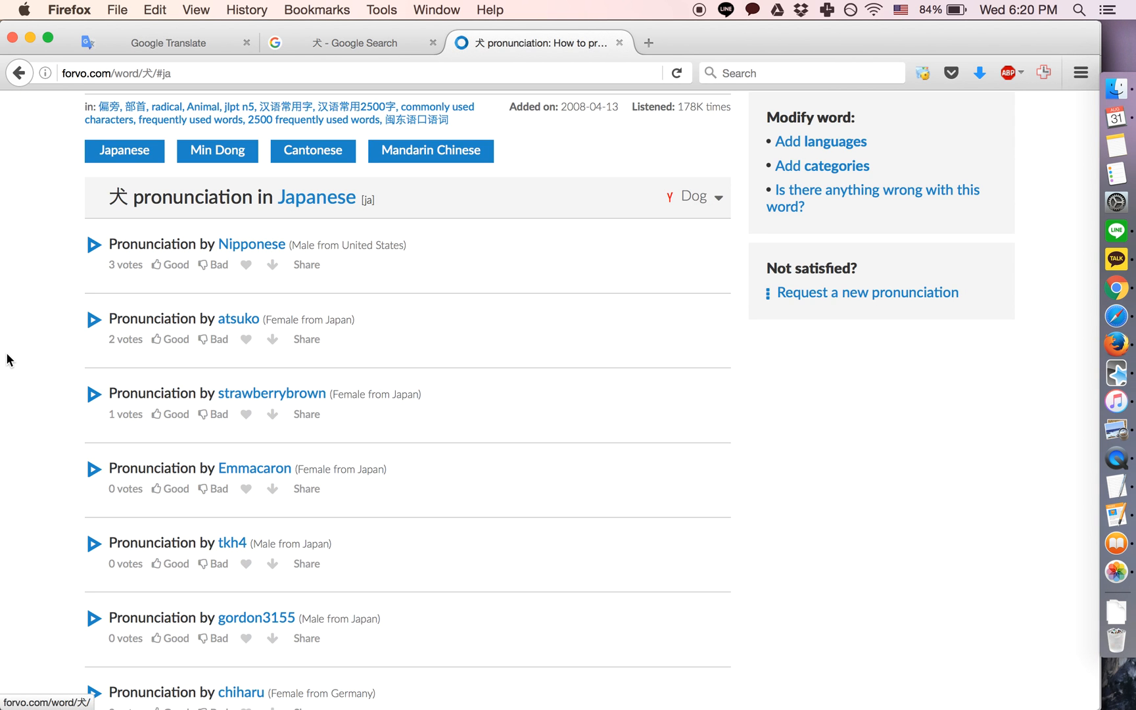
{"action": "key", "text": "XF86AudioMute"}
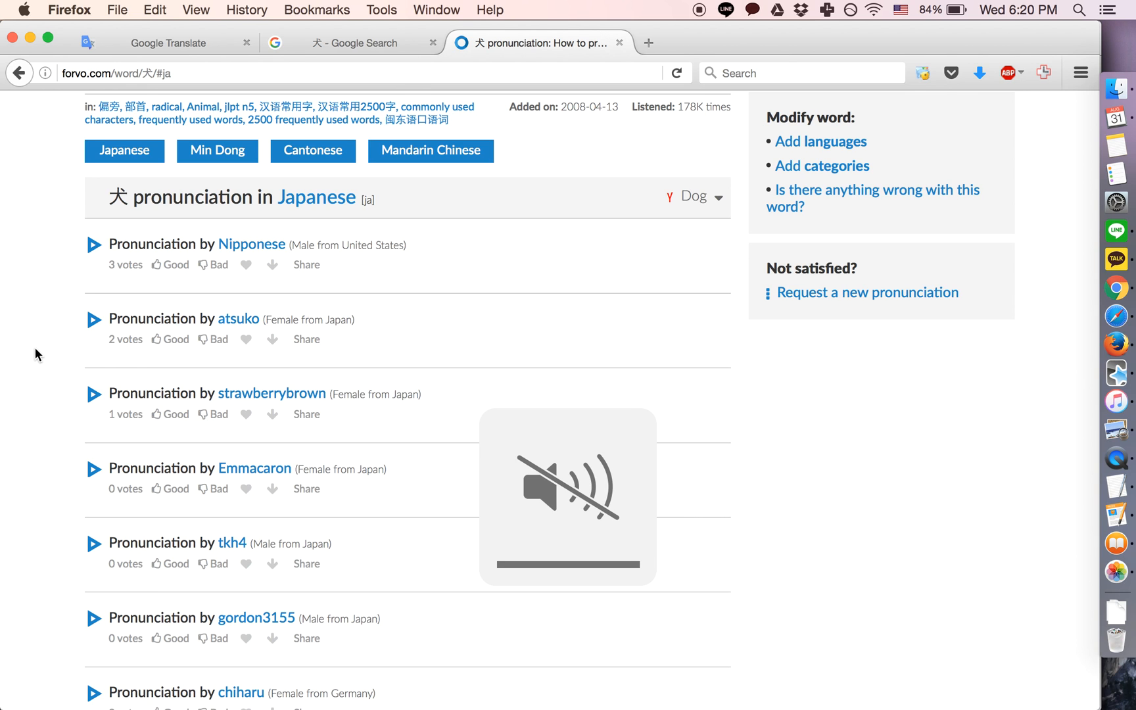
{"action": "scroll", "coordinate": [46, 355], "scroll_direction": "down", "scroll_amount": 3}
{"action": "scroll", "coordinate": [46, 354], "scroll_direction": "up", "scroll_amount": 1}
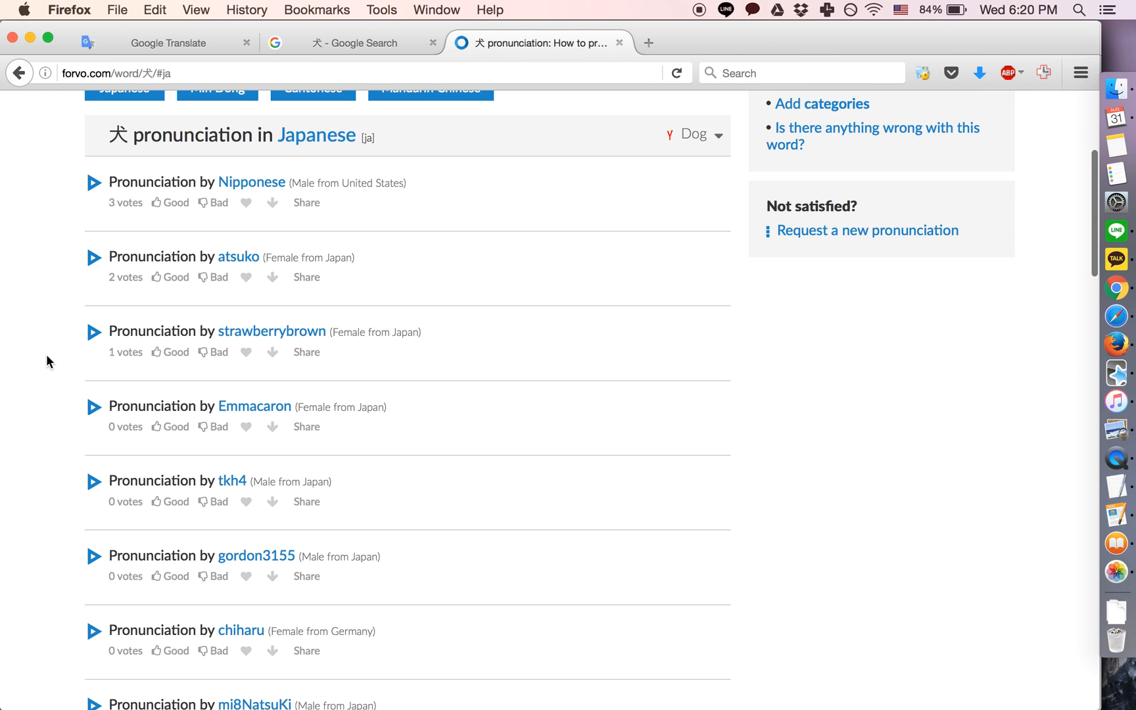
{"action": "key", "text": "XF86AudioLowerVolume"}
{"action": "key", "text": "XF86AudioLowerVolume"}
{"action": "key", "text": "XF86AudioLowerVolume"}
{"action": "key", "text": "XF86AudioLowerVolume"}
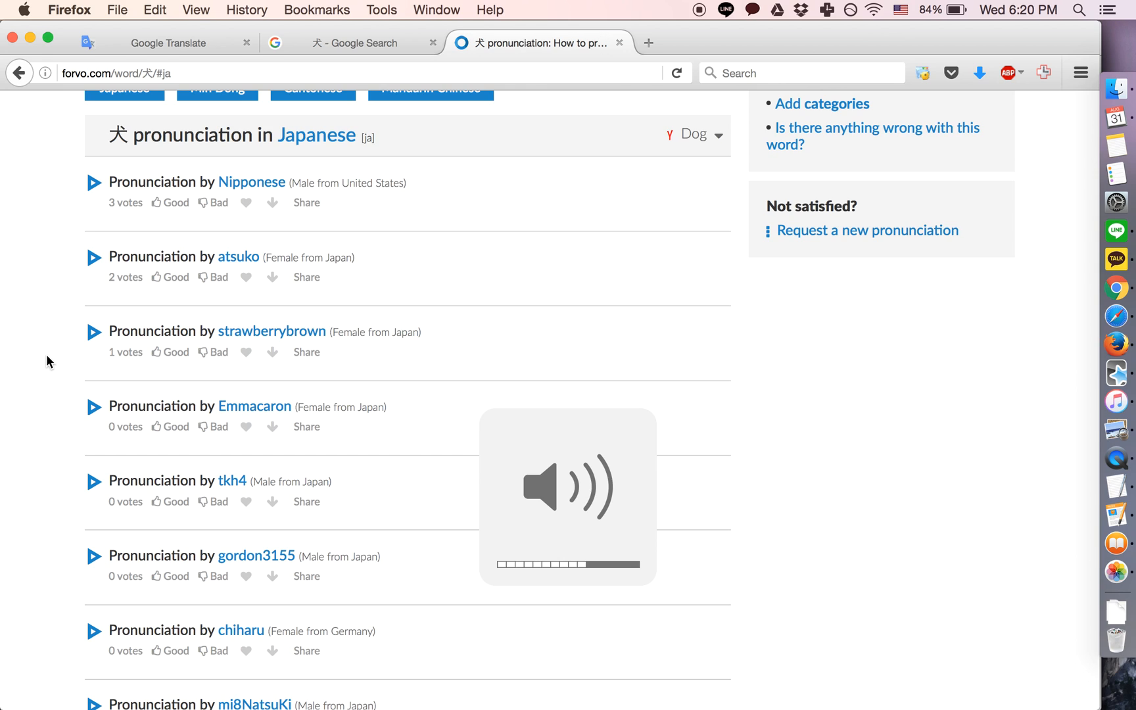
Step: Play the third Japanese recording of 犬 on Forvo and download it as an MP3
{"action": "left_click", "coordinate": [93, 335]}
{"action": "key", "text": "XF86AudioRaiseVolume"}
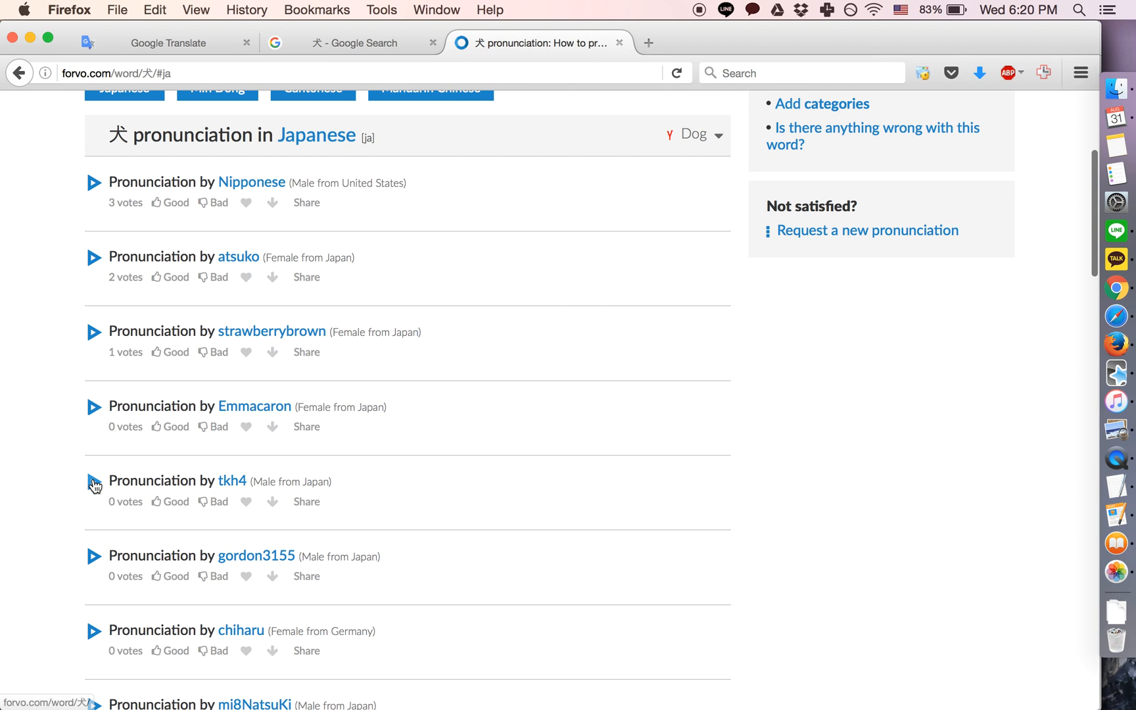
{"action": "scroll", "coordinate": [109, 391], "scroll_direction": "down", "scroll_amount": 1}
{"action": "scroll", "coordinate": [112, 390], "scroll_direction": "up", "scroll_amount": 2}
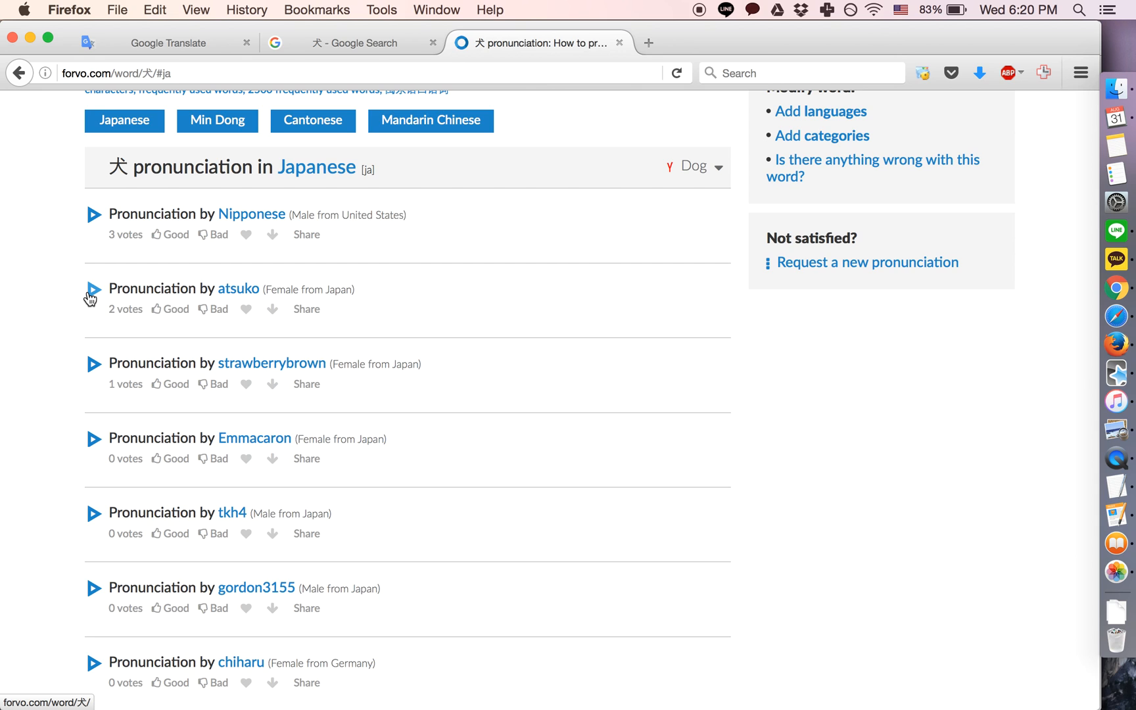
{"action": "left_click", "coordinate": [271, 385]}
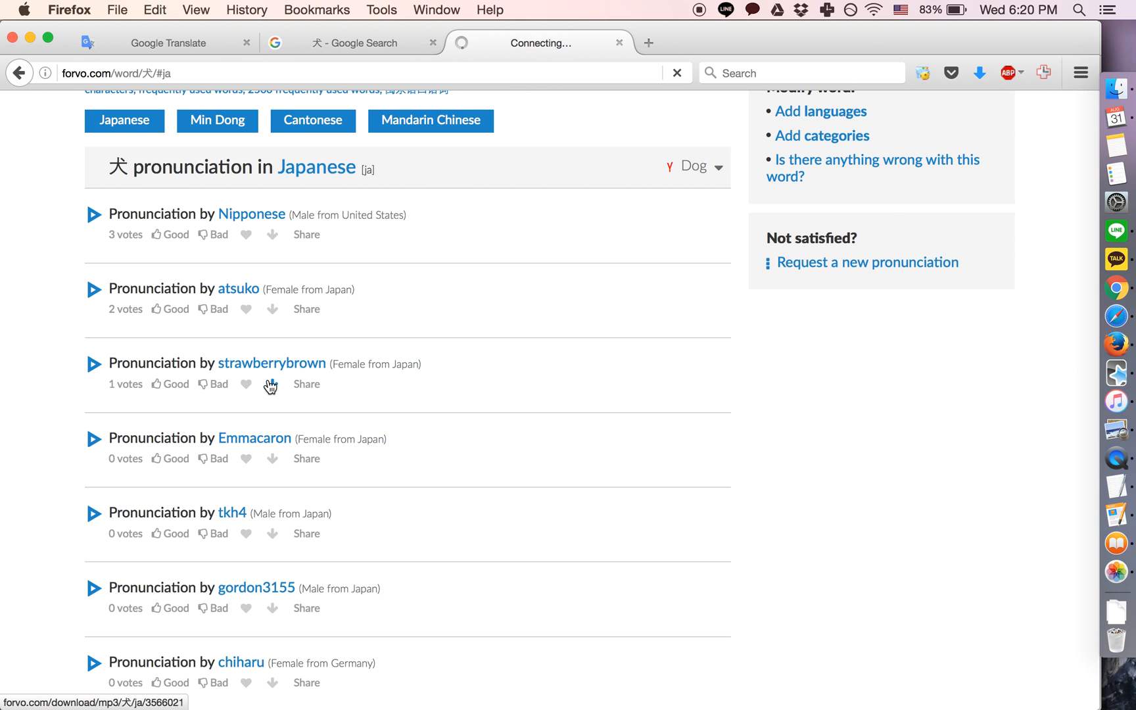
Step: Switch to Anki and insert the downloaded pronunciation_ja_犬(1).mp3 from the Downloads folder into the Pronunciation field
{"action": "left_click", "coordinate": [1118, 373]}
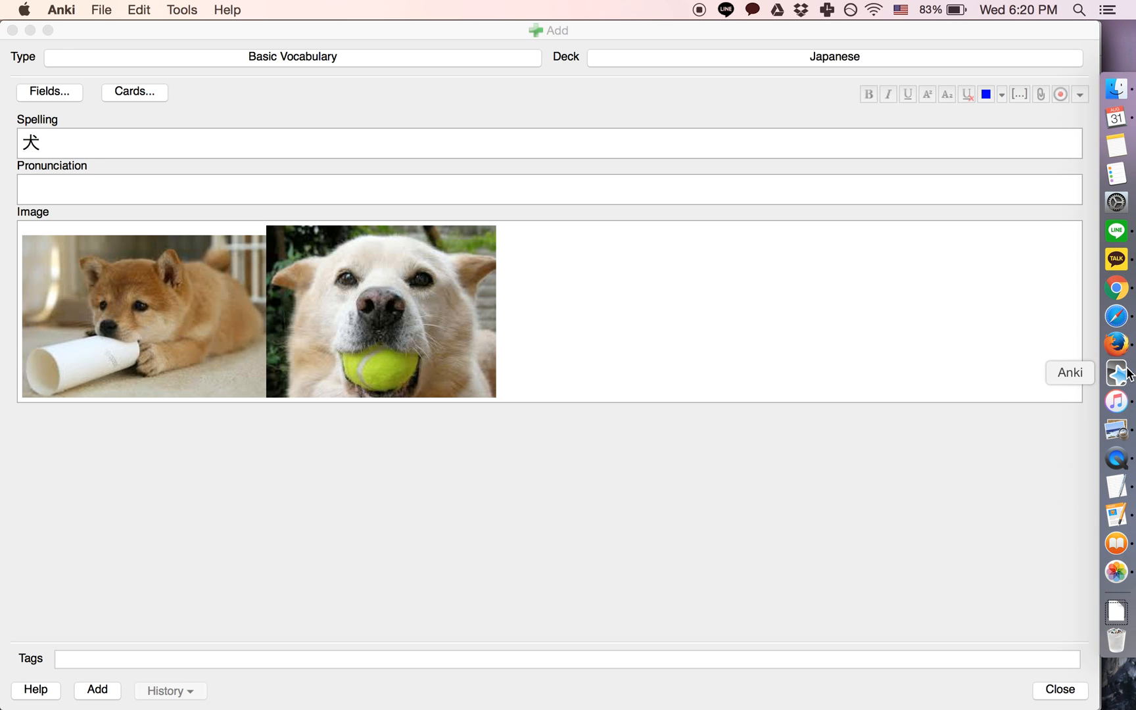
{"action": "left_click", "coordinate": [1124, 611]}
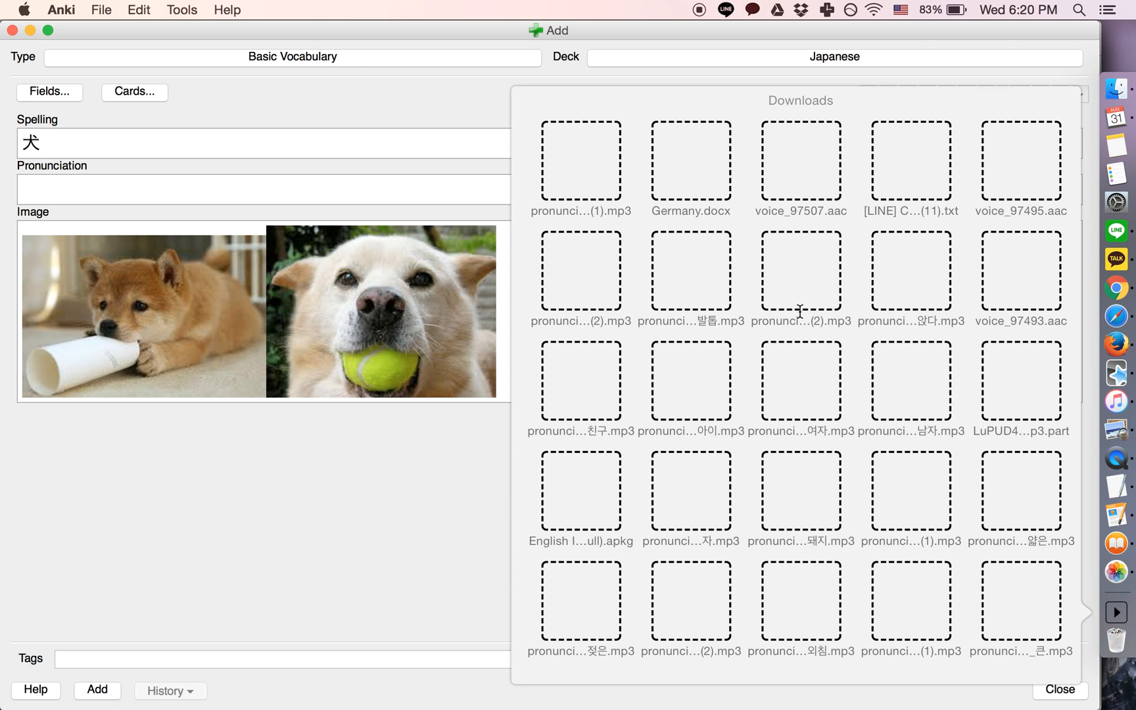
{"action": "left_click_drag", "start_coordinate": [591, 163], "coordinate": [351, 187]}
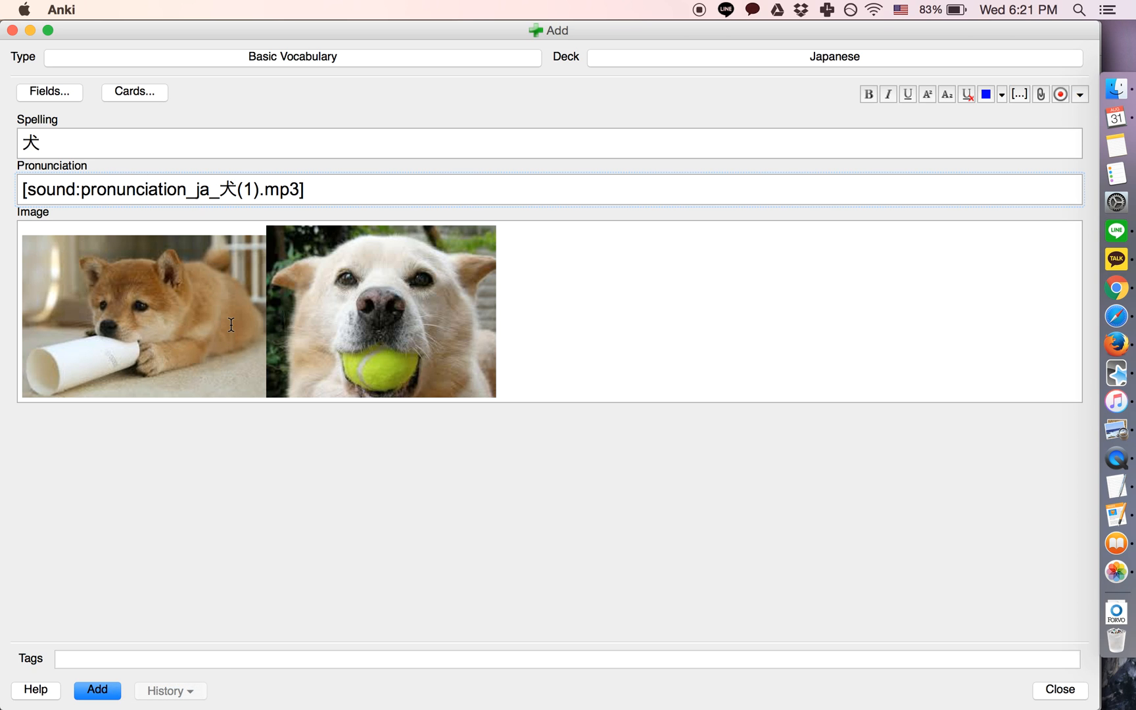
Step: Set Card 1's front template to {{Pronunciation}} followed by {{hint:Spelling}} and test the spelling hint in the front preview
{"action": "left_click", "coordinate": [130, 94]}
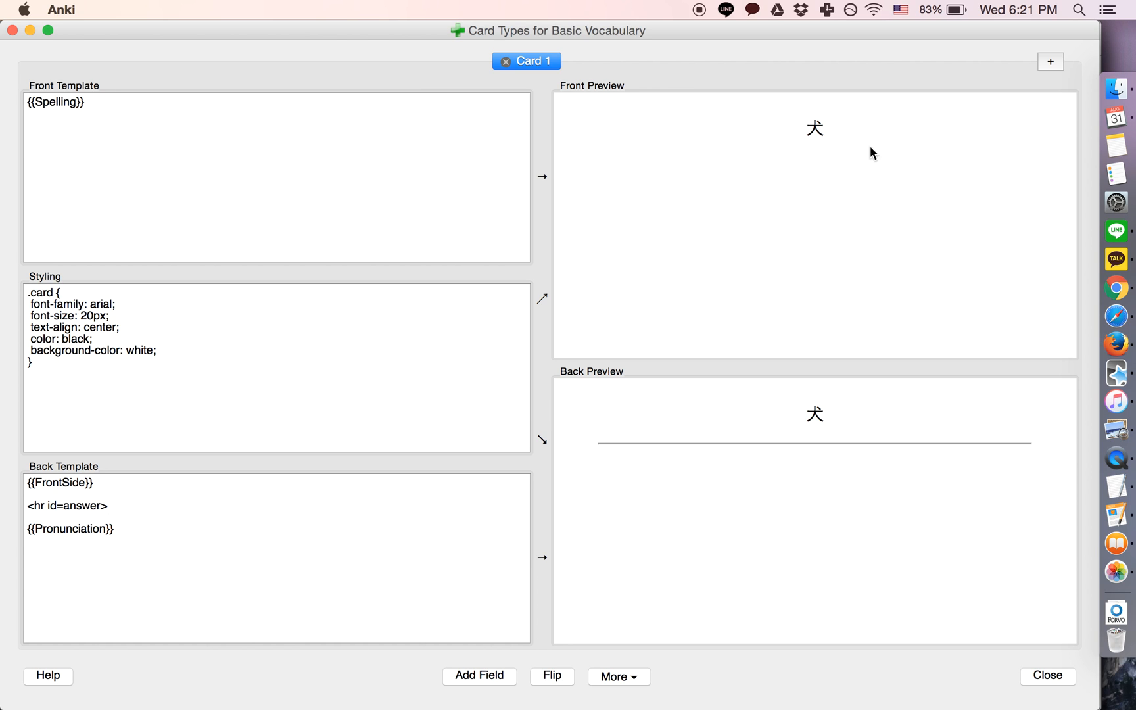
{"action": "double_click", "coordinate": [41, 103]}
{"action": "type", "text": "Pronunciation}}  "}
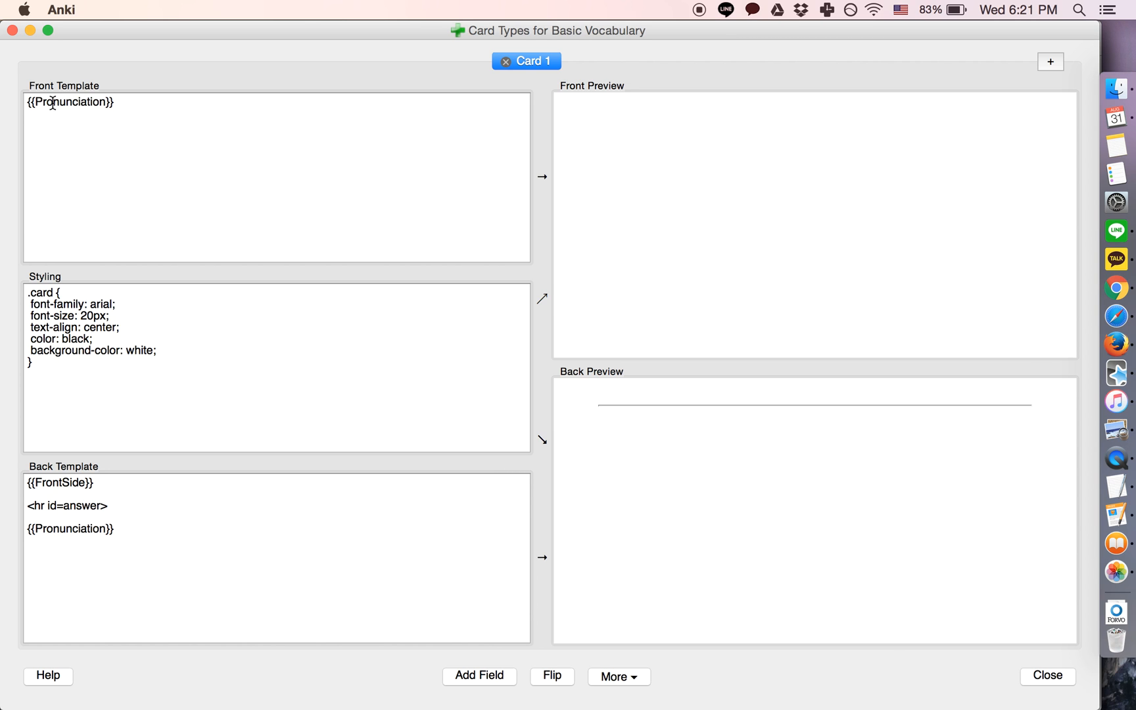
{"action": "type", "text": "{{hint:Spelling}}"}
{"action": "left_click", "coordinate": [840, 145]}
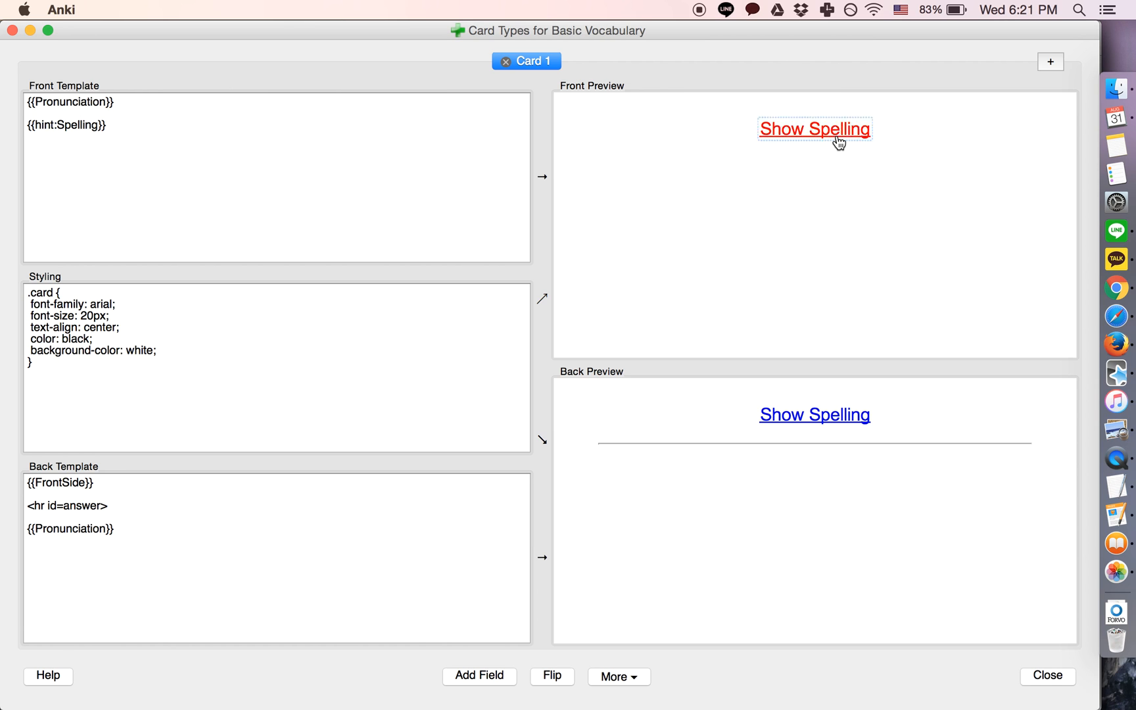
Step: Replace the Pronunciation field in Card 1's back template with {{Image}}, check the back preview and close the card type editor
{"action": "double_click", "coordinate": [62, 528]}
{"action": "type", "text": "Image"}
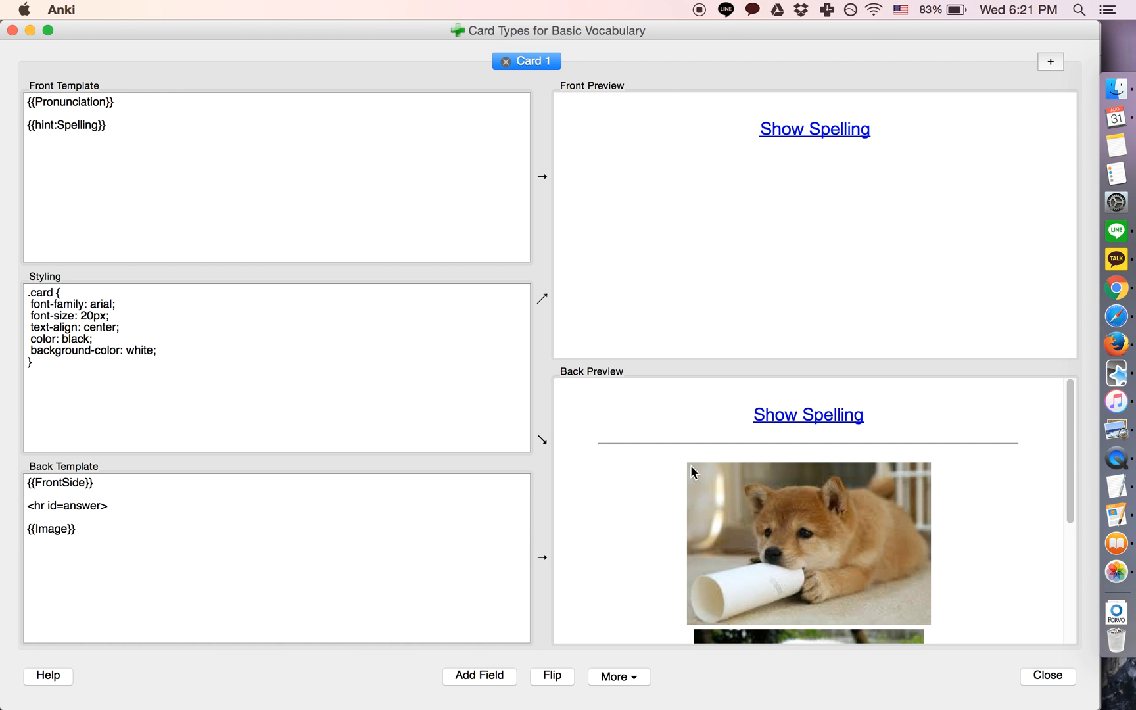
{"action": "scroll", "coordinate": [748, 471], "scroll_direction": "down", "scroll_amount": 5}
{"action": "scroll", "coordinate": [658, 427], "scroll_direction": "up", "scroll_amount": 5}
{"action": "left_click", "coordinate": [1038, 676]}
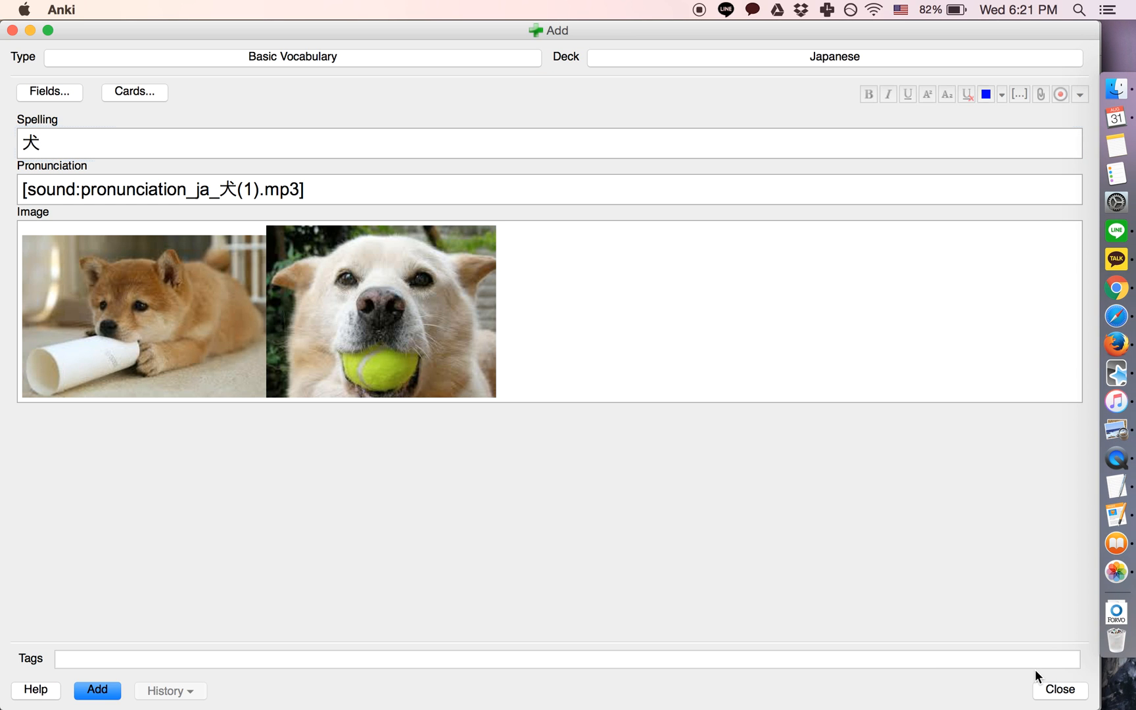
Step: Add the finished 犬 note to the Japanese deck and close the note entry window
{"action": "left_click", "coordinate": [107, 692]}
{"action": "left_click", "coordinate": [12, 31]}
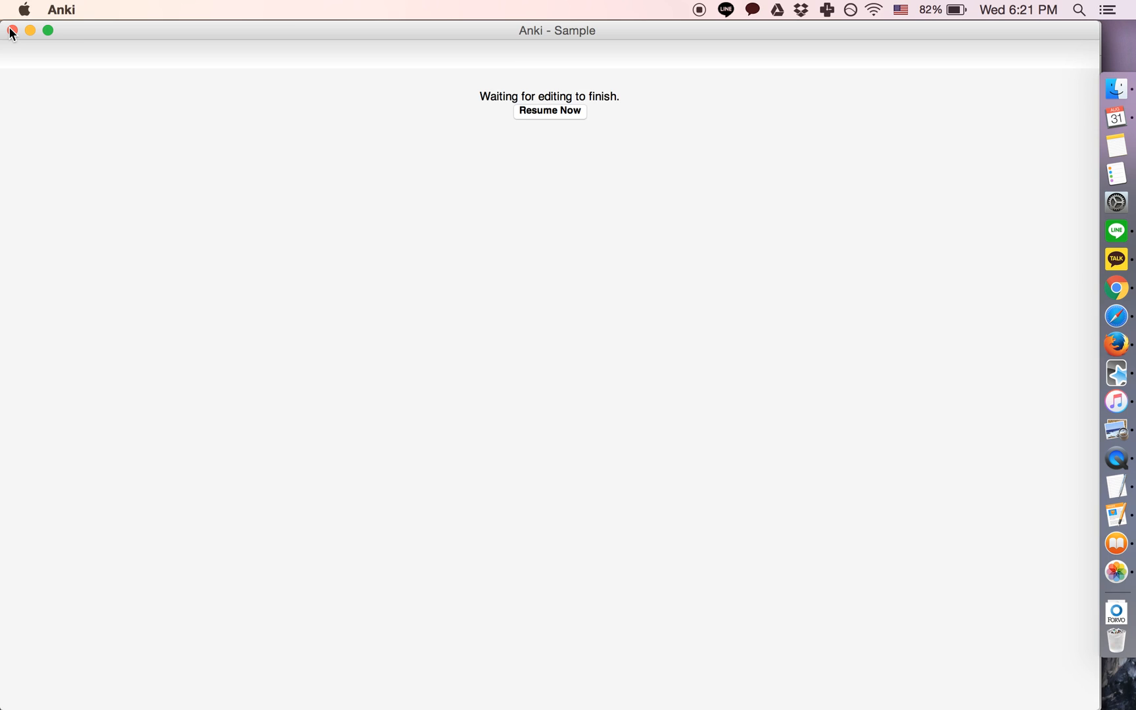
Step: Study the new 犬 card in the Japanese deck, revealing its spelling hint and its answer side
{"action": "left_click", "coordinate": [639, 150]}
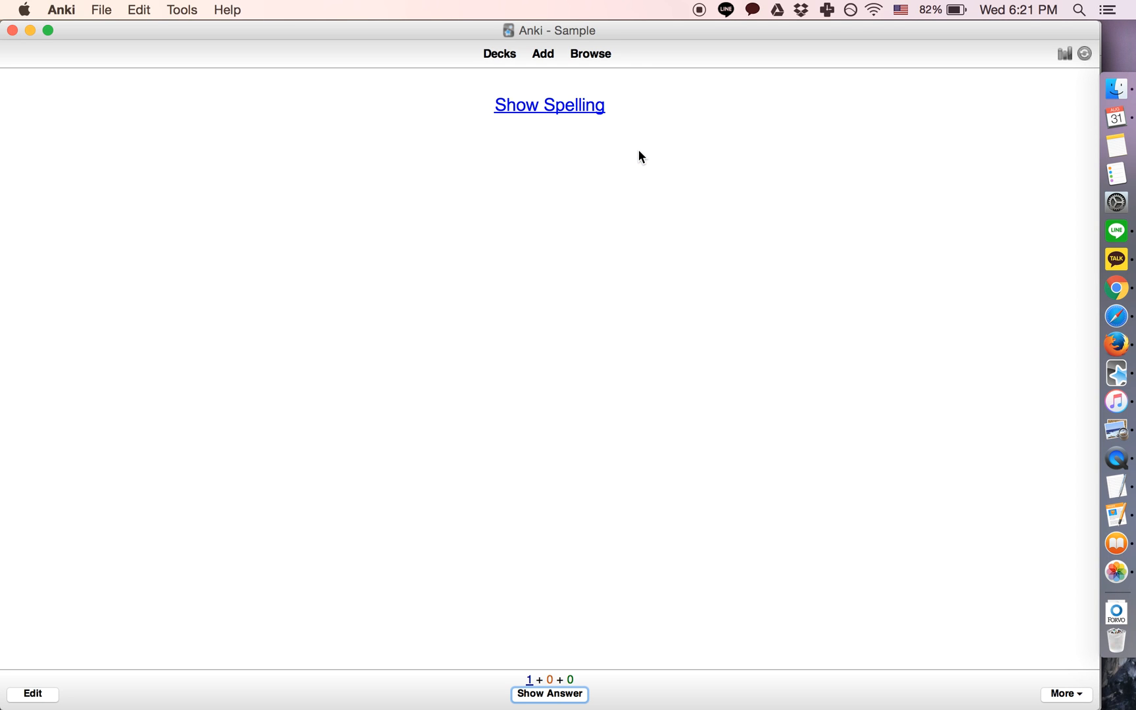
{"action": "left_click", "coordinate": [548, 108]}
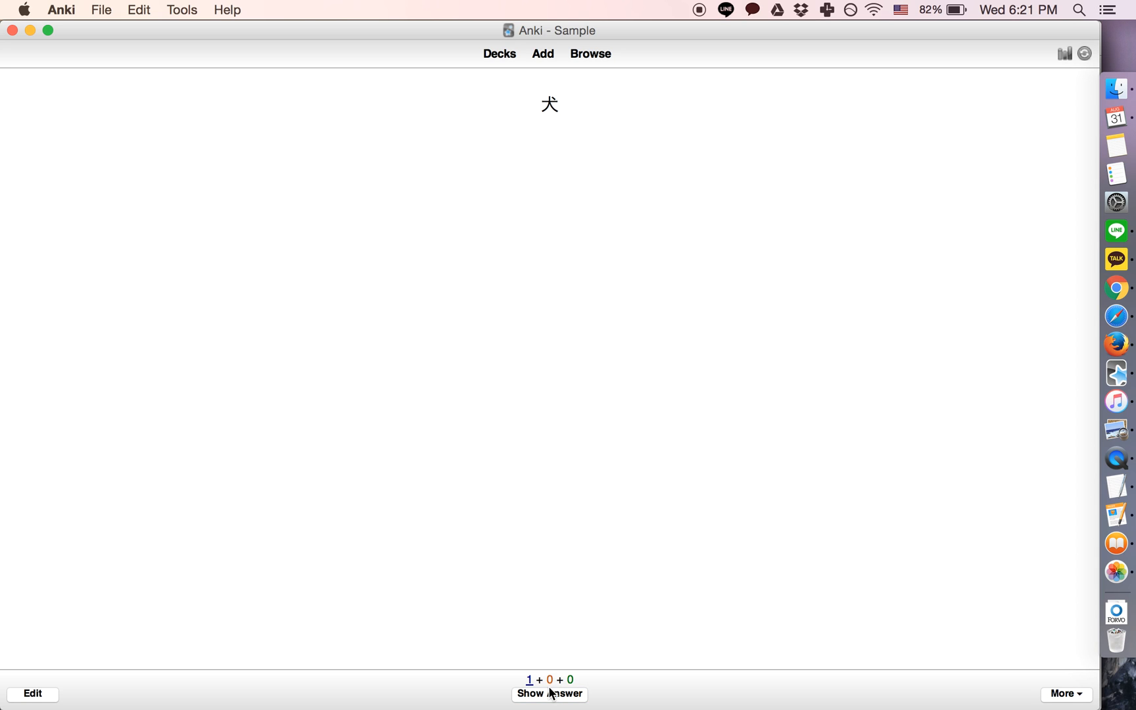
{"action": "left_click", "coordinate": [549, 691]}
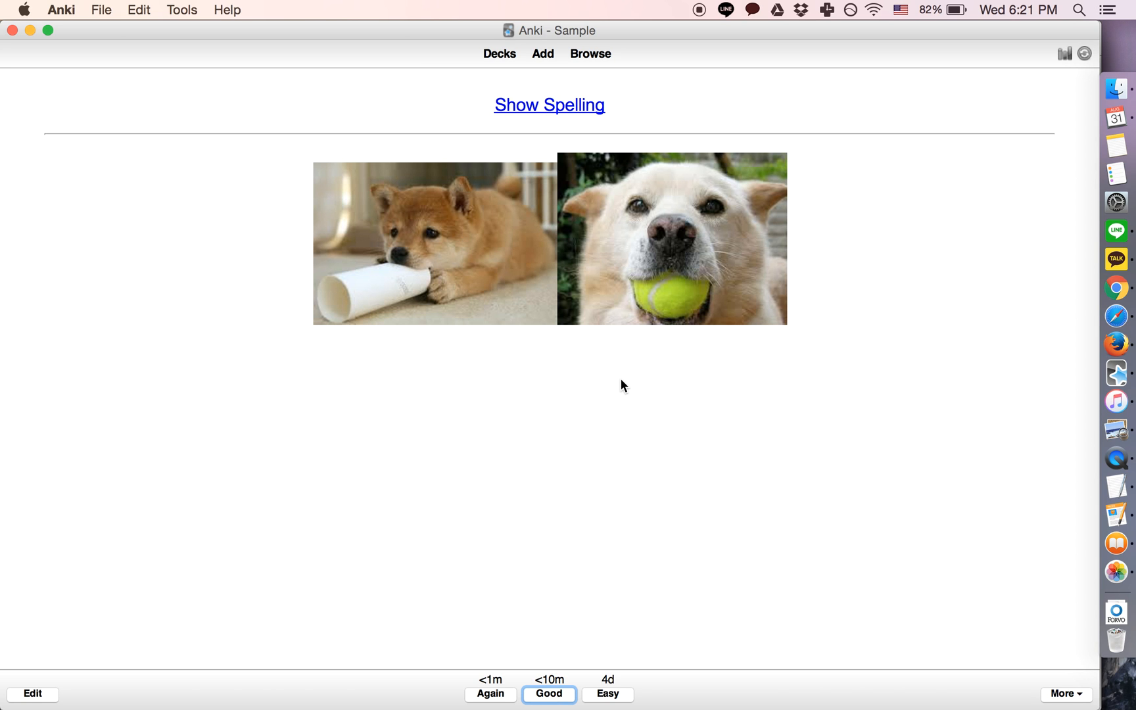
Step: Go through the deck list into the Japanese deck and open a blank Basic Vocabulary note with the Pronunciation field active
{"action": "left_click", "coordinate": [490, 58]}
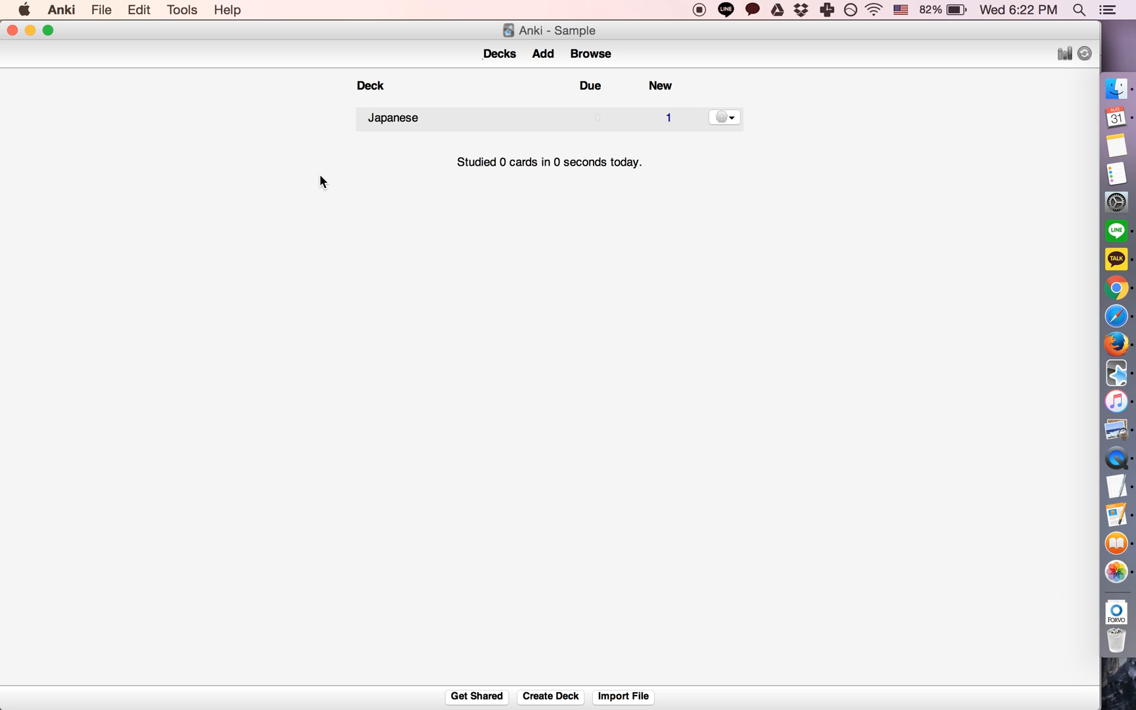
{"action": "left_click", "coordinate": [396, 119]}
{"action": "left_click", "coordinate": [543, 54]}
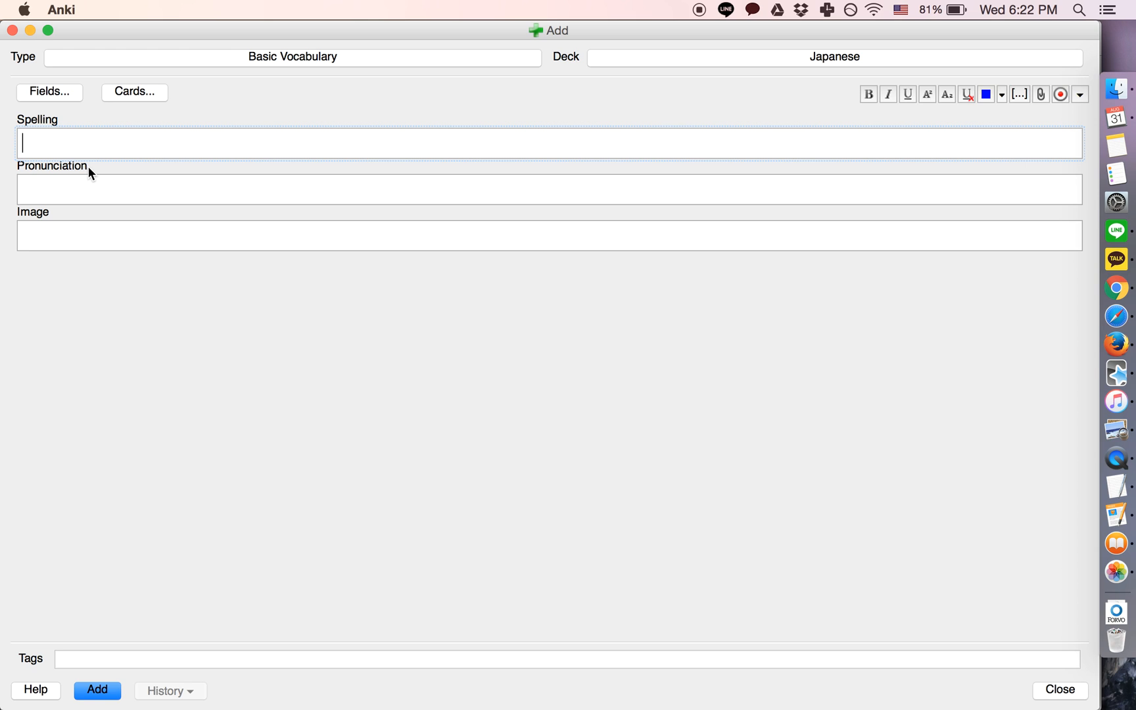
{"action": "left_click", "coordinate": [13, 31]}
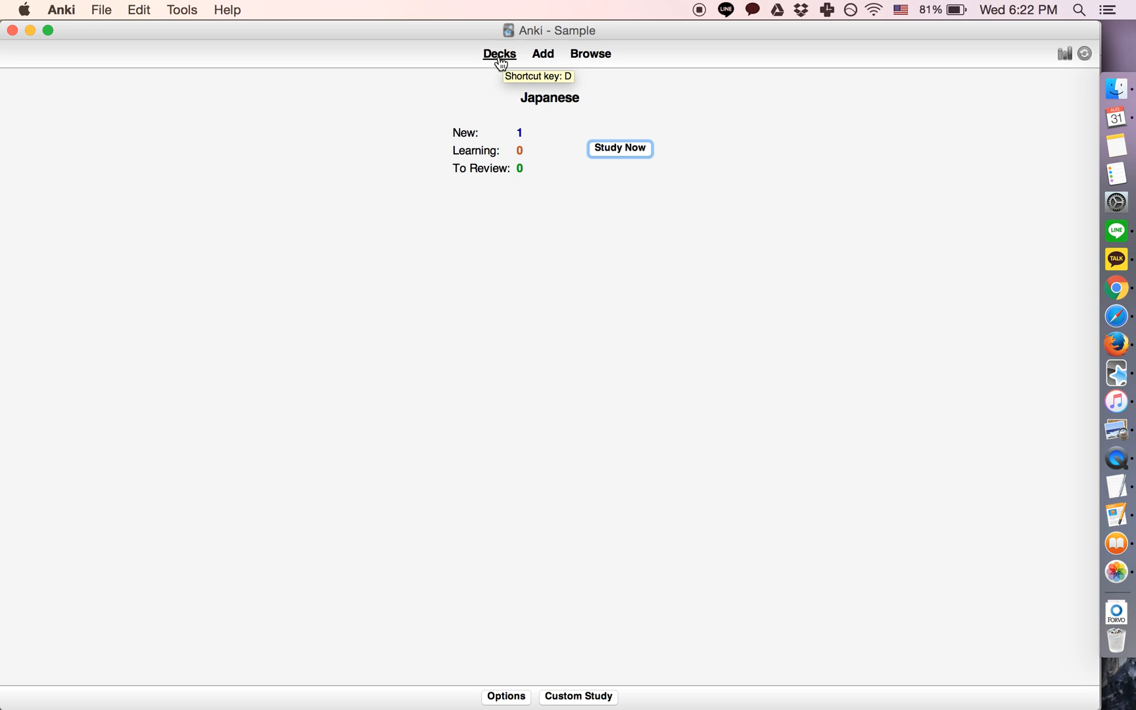
{"action": "left_click", "coordinate": [550, 58]}
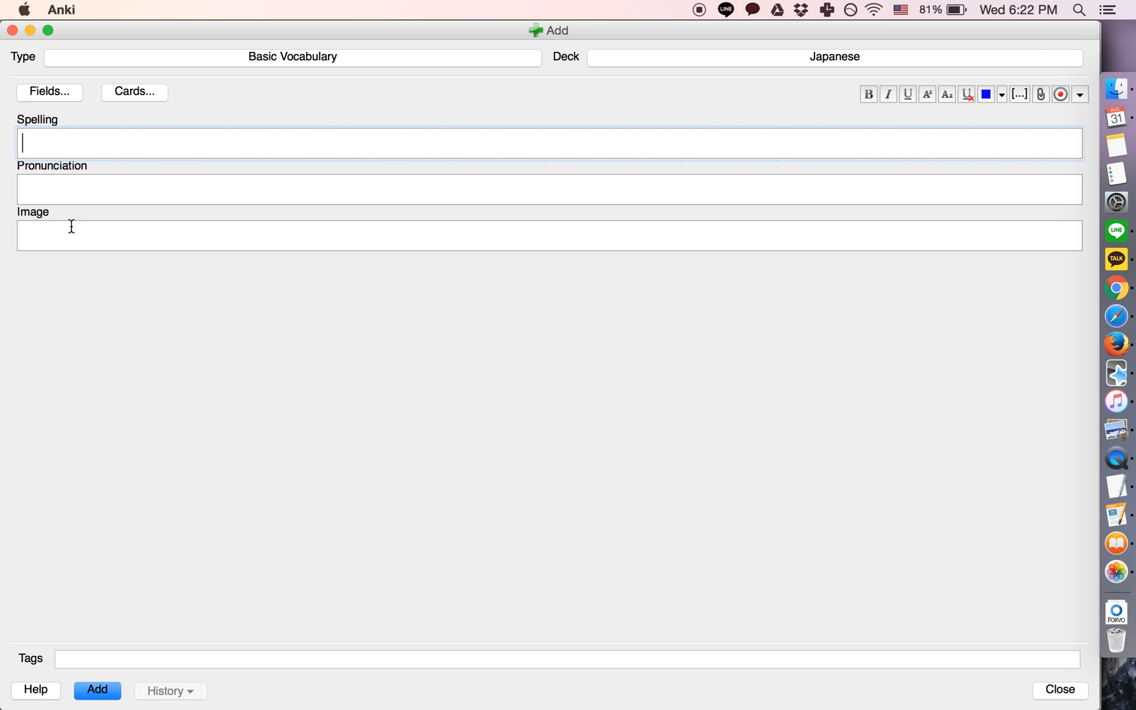
{"action": "left_click", "coordinate": [59, 187]}
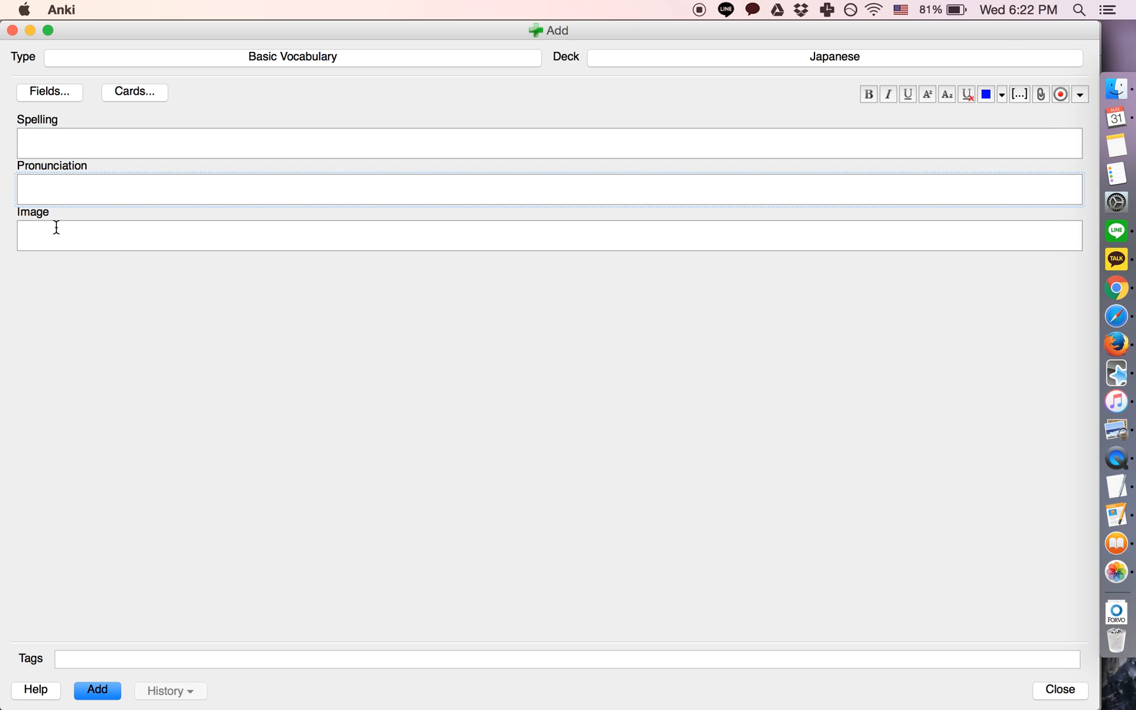